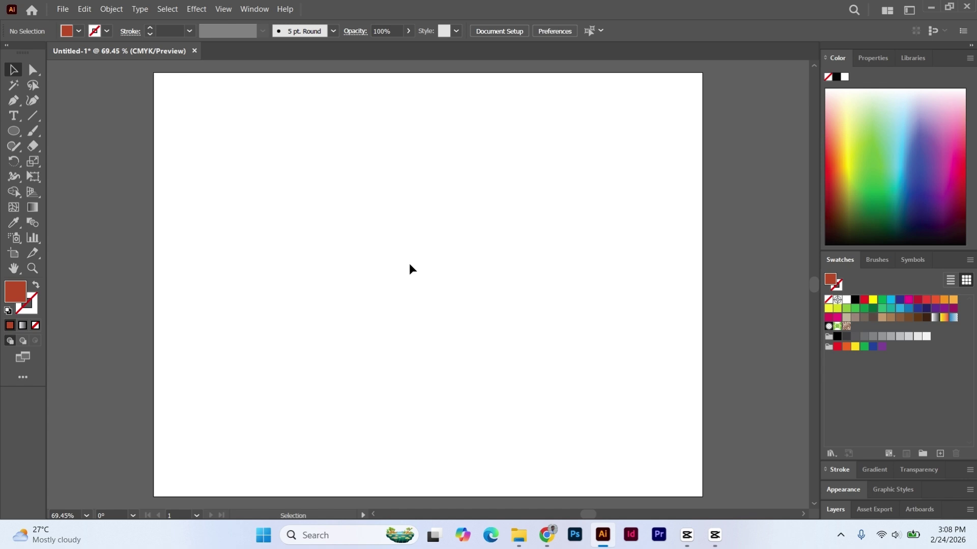
- Draw a red-brown rectangle in the left half of the artboard with the Rectangle tool
{"action": "left_click", "coordinate": [14, 135]}
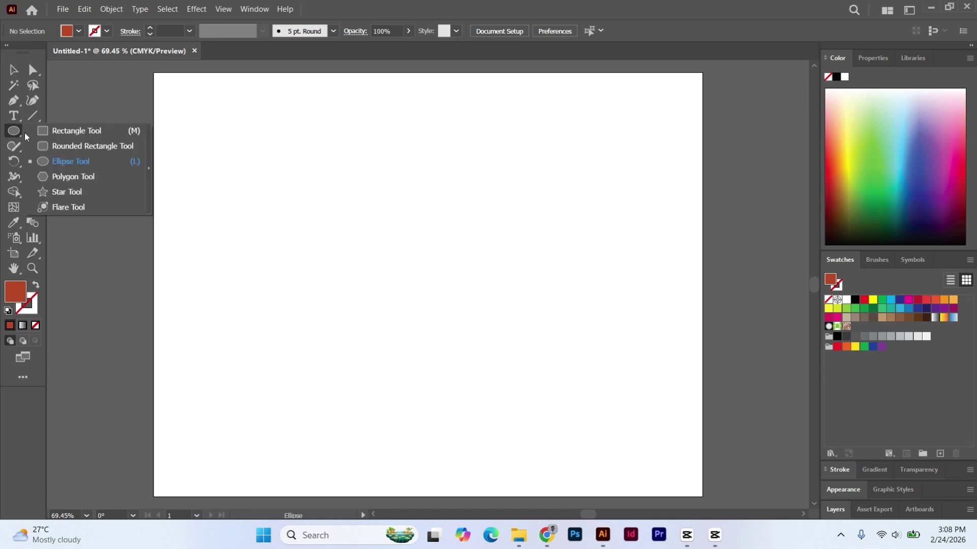
{"action": "left_click", "coordinate": [76, 131]}
{"action": "left_click_drag", "start_coordinate": [266, 197], "coordinate": [381, 298]}
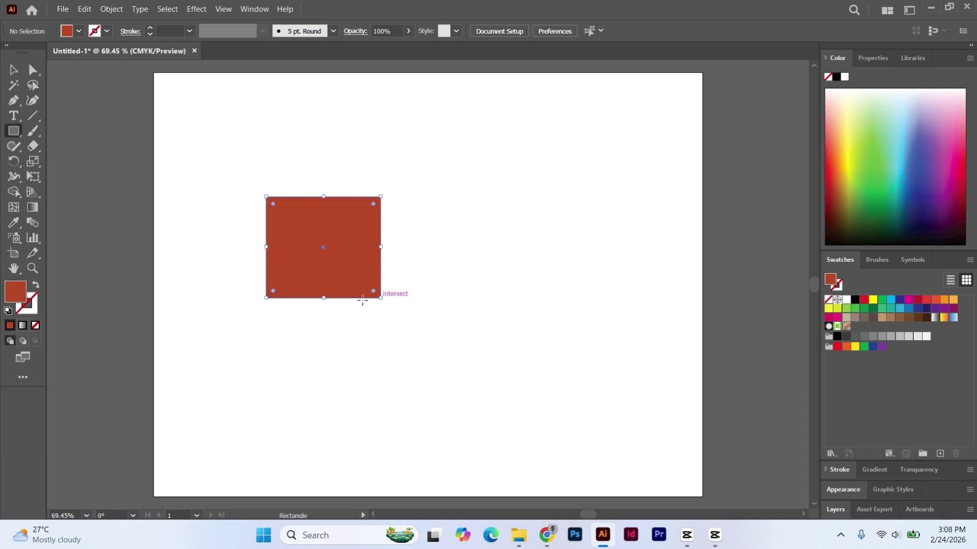
- Give the rectangle a light green stroke with a weight of 10 pt
{"action": "left_click", "coordinate": [34, 311]}
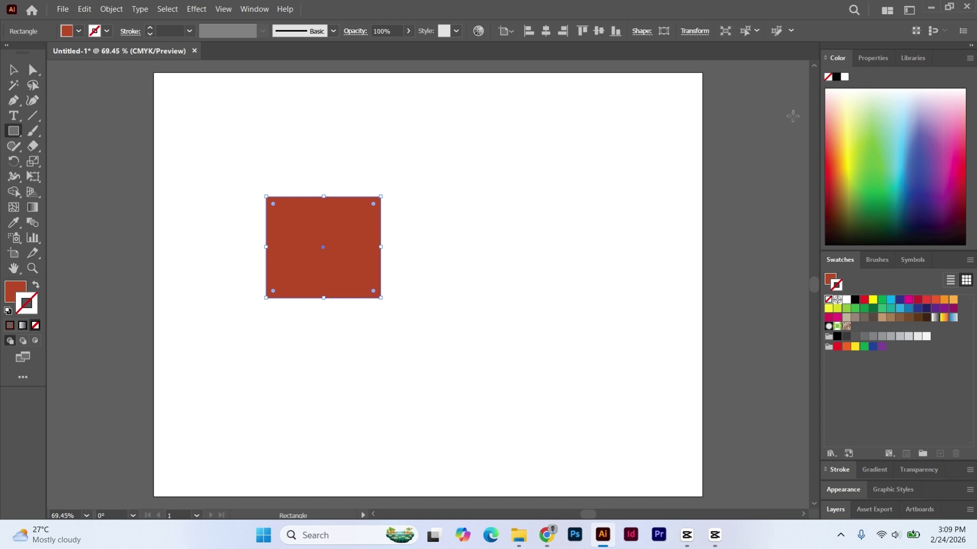
{"action": "left_click", "coordinate": [853, 165]}
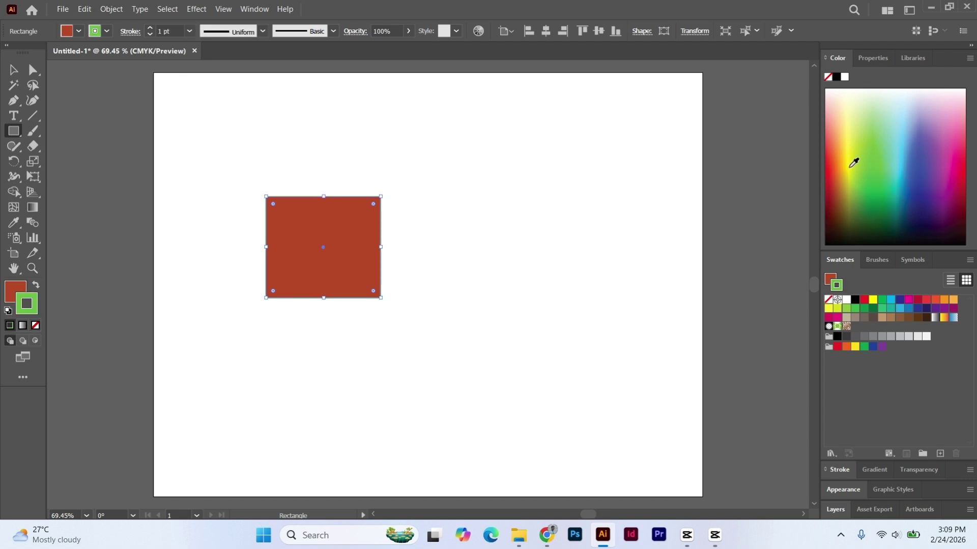
{"action": "left_click", "coordinate": [189, 31]}
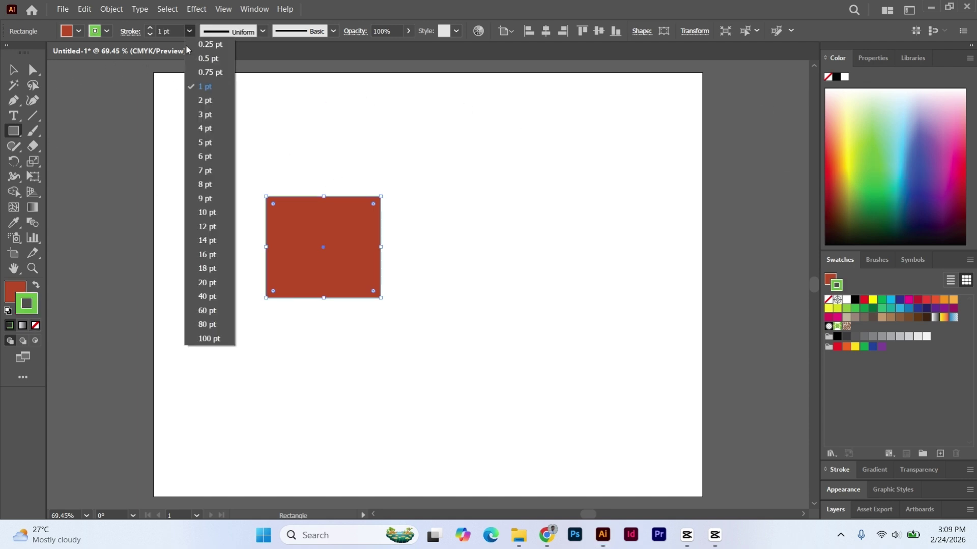
{"action": "left_click", "coordinate": [207, 268]}
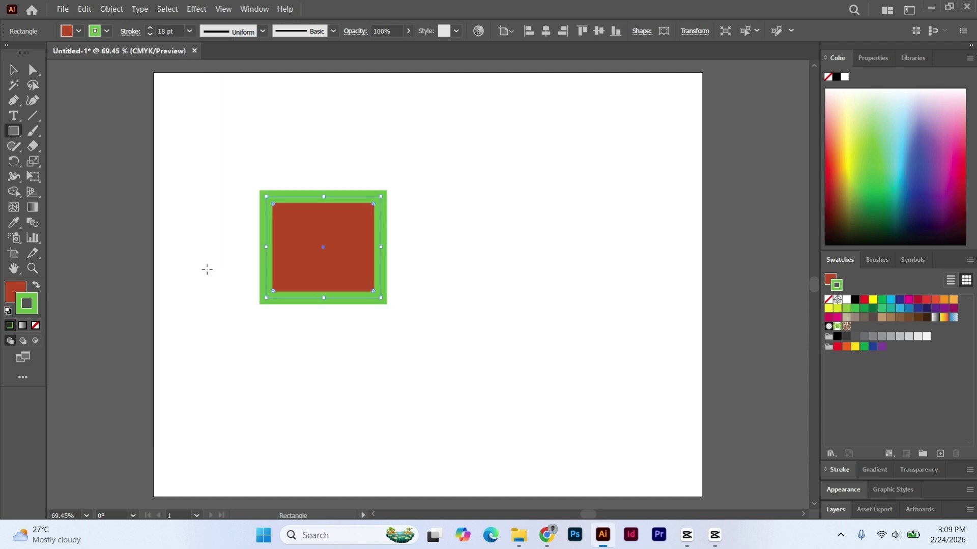
{"action": "left_click", "coordinate": [190, 31]}
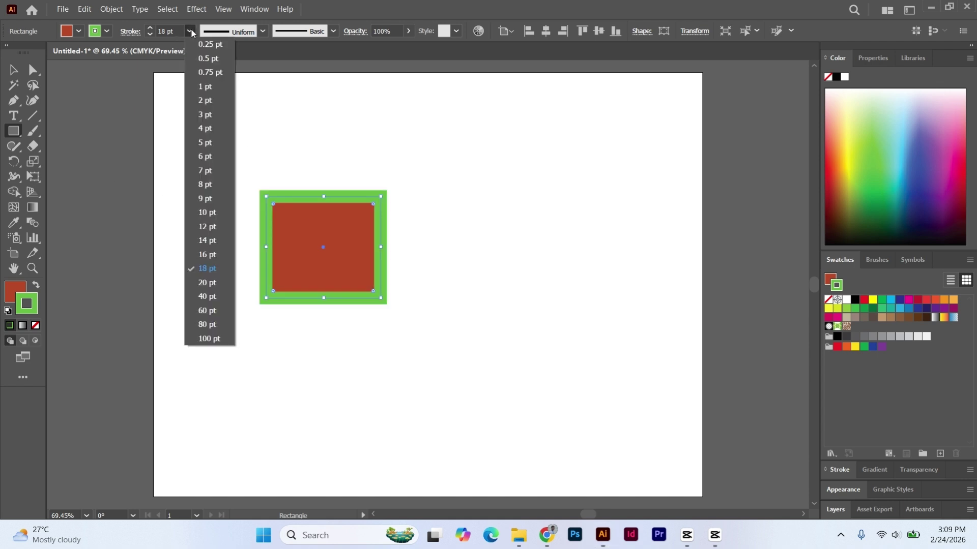
{"action": "left_click", "coordinate": [210, 226]}
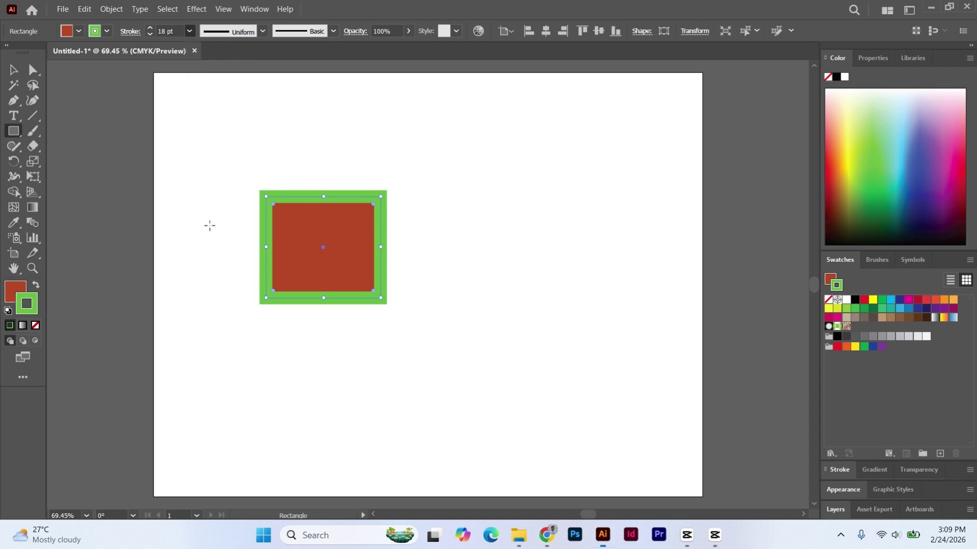
{"action": "left_click", "coordinate": [190, 31]}
{"action": "left_click", "coordinate": [211, 216]}
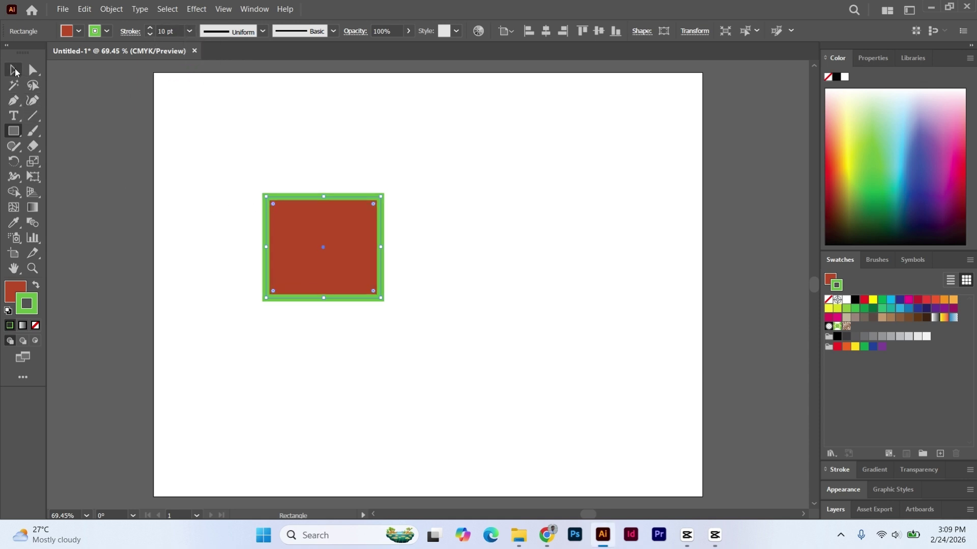
- Duplicate the green-outlined rectangle horizontally, placing the copy beside the original with a gap between them
{"action": "left_click", "coordinate": [14, 69]}
{"action": "left_click", "coordinate": [108, 151]}
{"action": "left_click", "coordinate": [339, 240]}
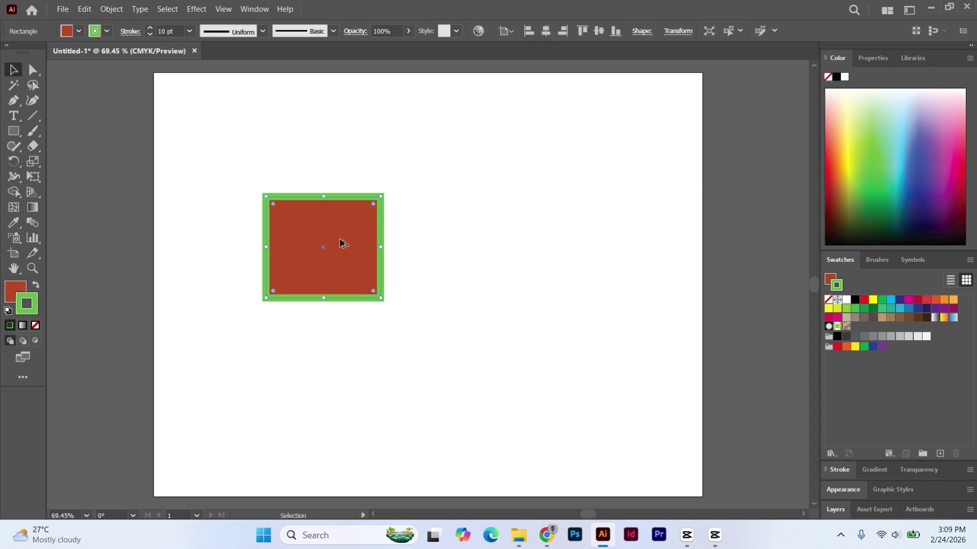
{"action": "left_click_drag", "start_coordinate": [340, 243], "coordinate": [508, 242]}
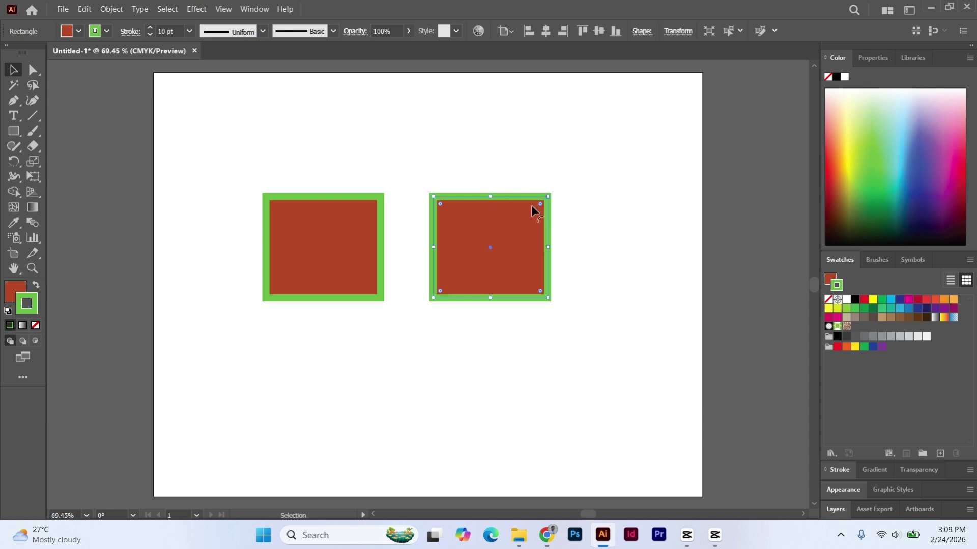
- Remove the stroke from the copied rectangle, fill it with blue, and deselect it
{"action": "left_click", "coordinate": [35, 326]}
{"action": "left_click", "coordinate": [21, 289]}
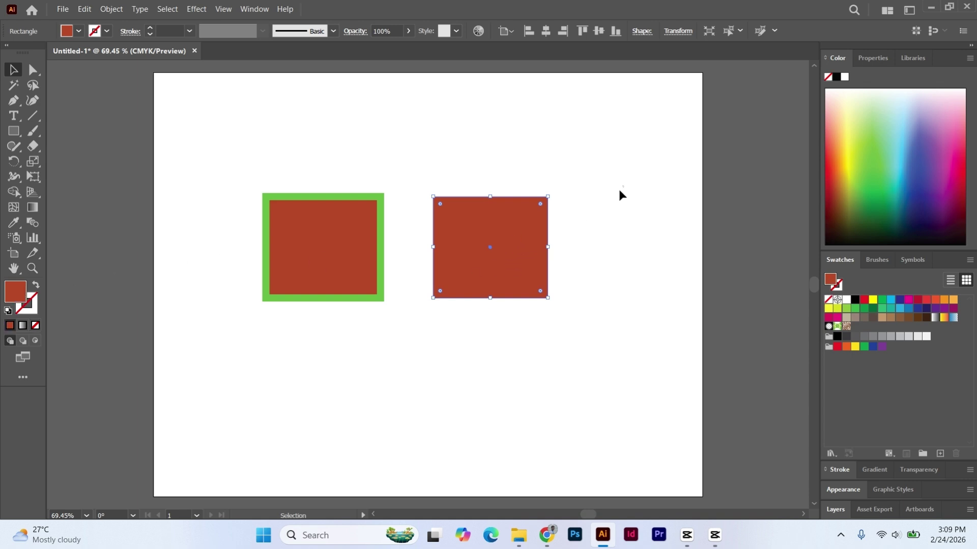
{"action": "left_click", "coordinate": [908, 161]}
{"action": "left_click", "coordinate": [365, 125]}
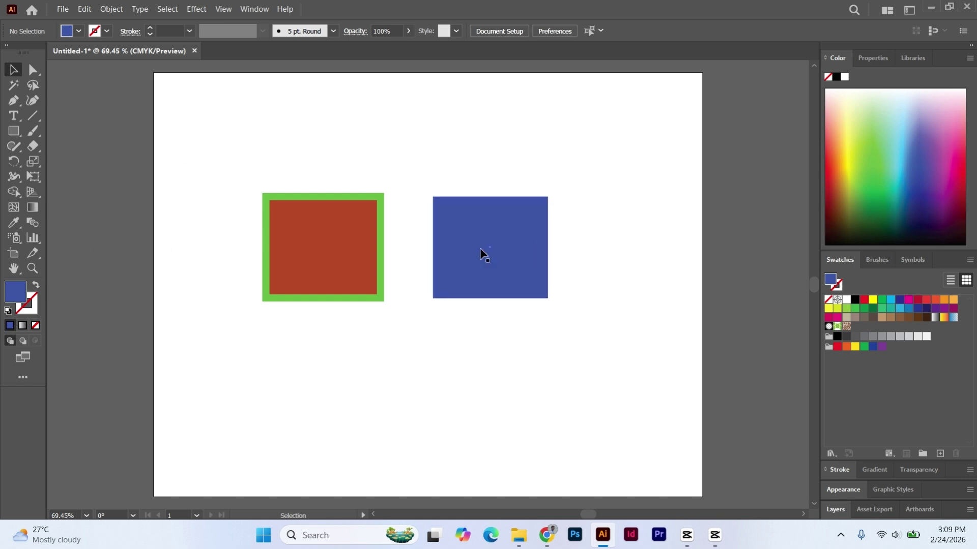
{"action": "left_click", "coordinate": [279, 223]}
{"action": "left_click", "coordinate": [311, 131]}
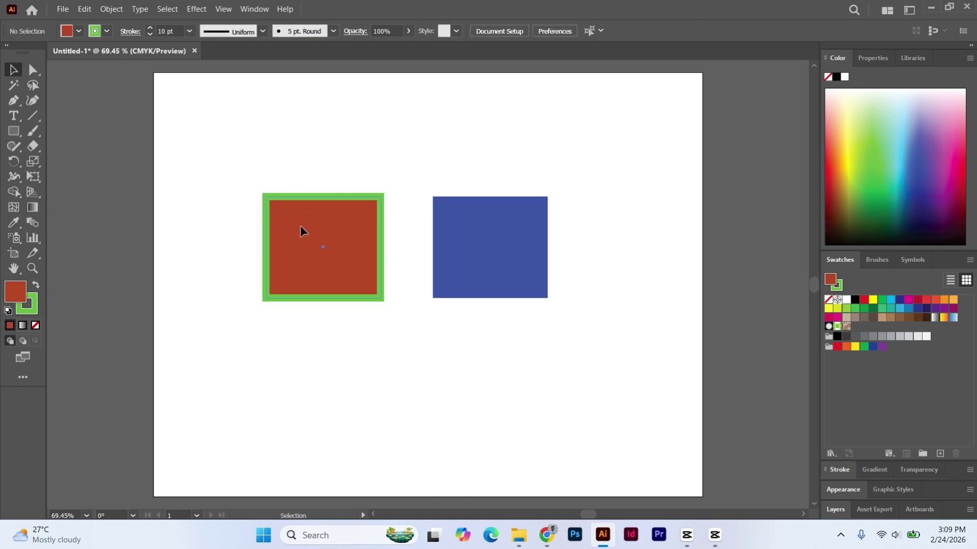
{"action": "left_click", "coordinate": [301, 228]}
{"action": "left_click", "coordinate": [390, 155]}
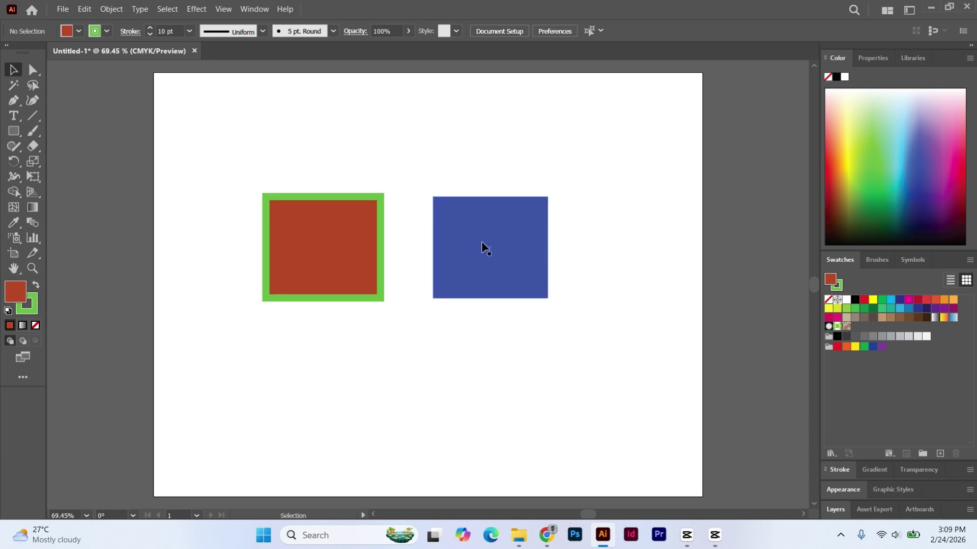
{"action": "left_click_drag", "start_coordinate": [442, 162], "coordinate": [483, 262]}
{"action": "key", "text": "ctrl+shift+a"}
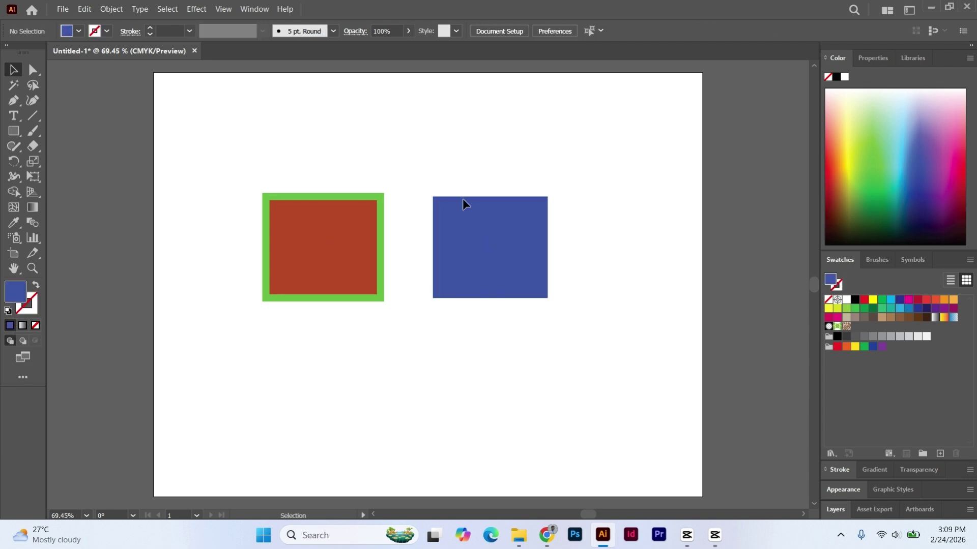
- Copy the red rectangle's fill and green stroke onto the blue rectangle with the Eyedropper tool
{"action": "left_click_drag", "start_coordinate": [466, 223], "coordinate": [515, 283]}
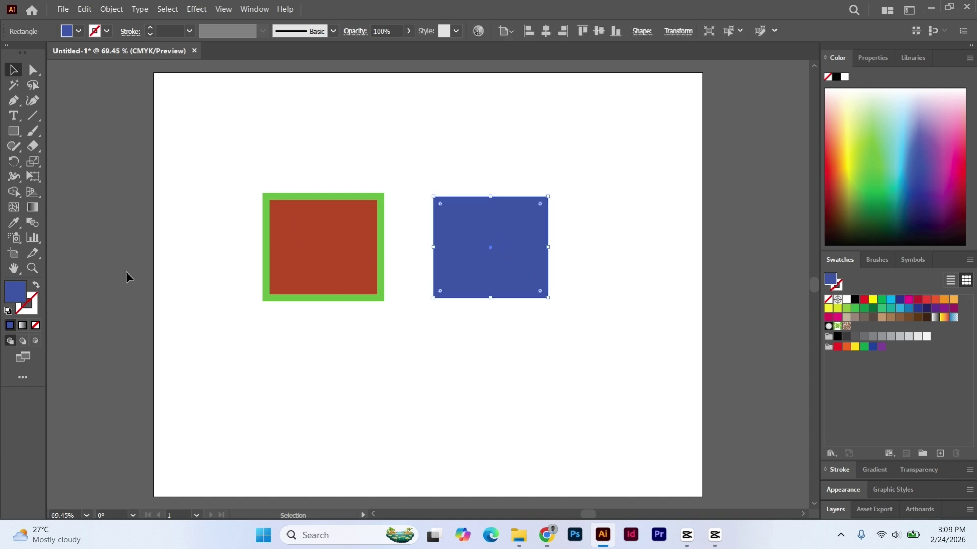
{"action": "left_click", "coordinate": [14, 222]}
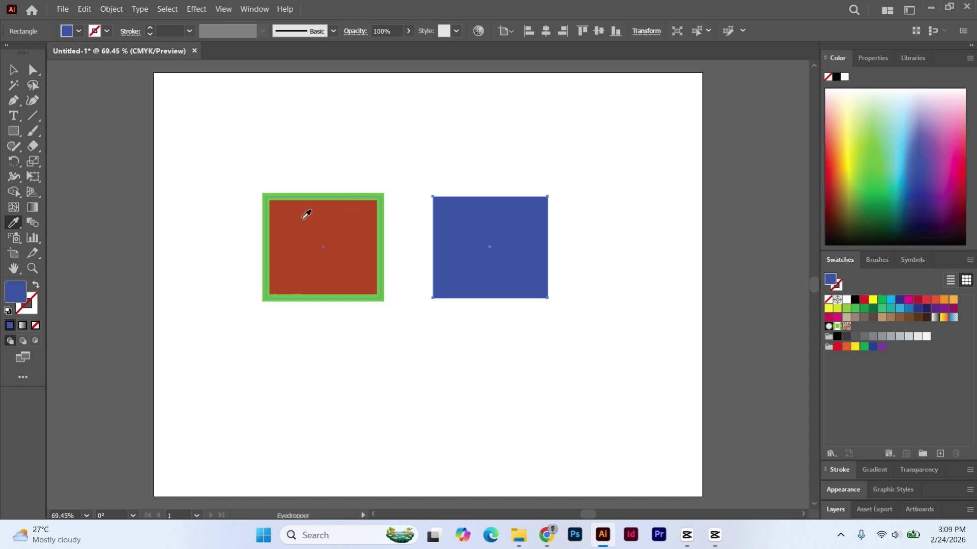
{"action": "left_click", "coordinate": [343, 222]}
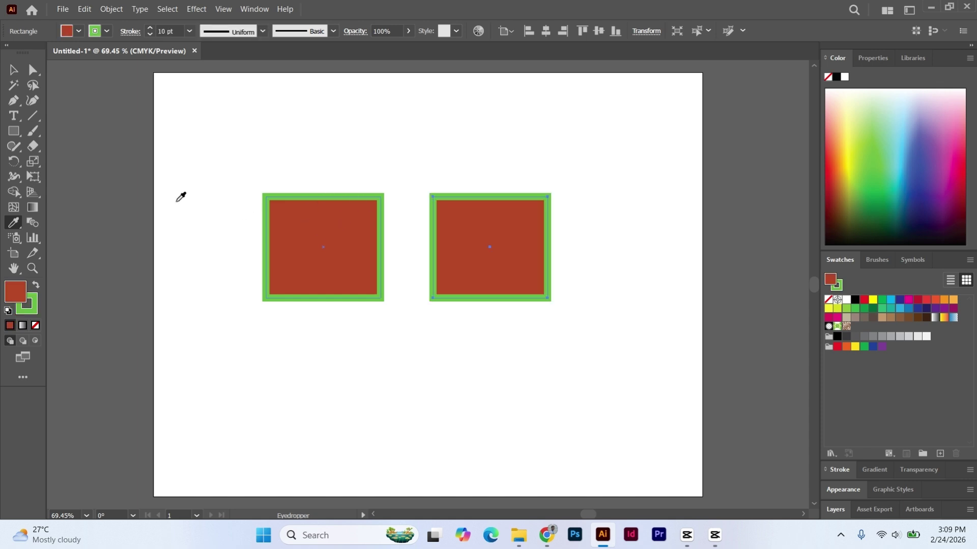
{"action": "left_click", "coordinate": [13, 70]}
{"action": "left_click", "coordinate": [303, 181]}
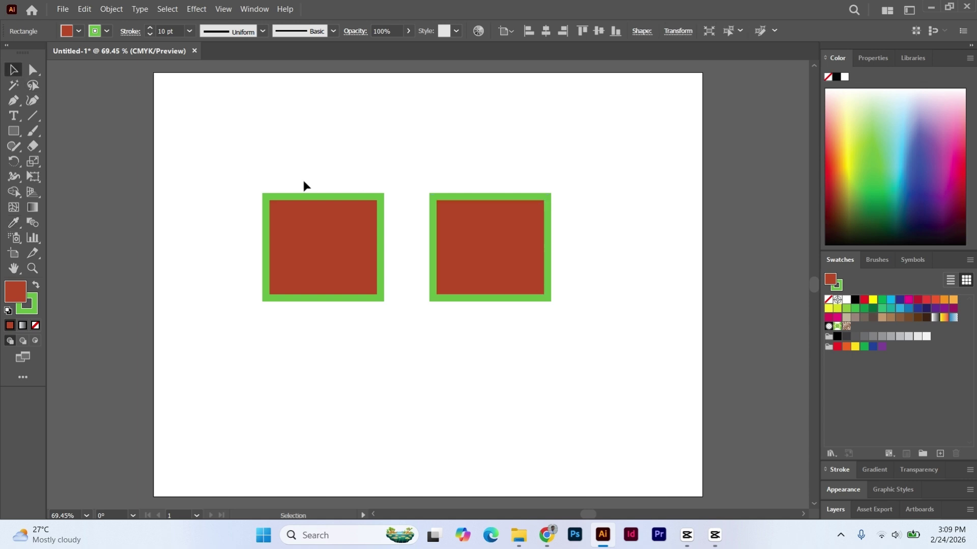
{"action": "left_click", "coordinate": [316, 252]}
{"action": "left_click", "coordinate": [483, 239]}
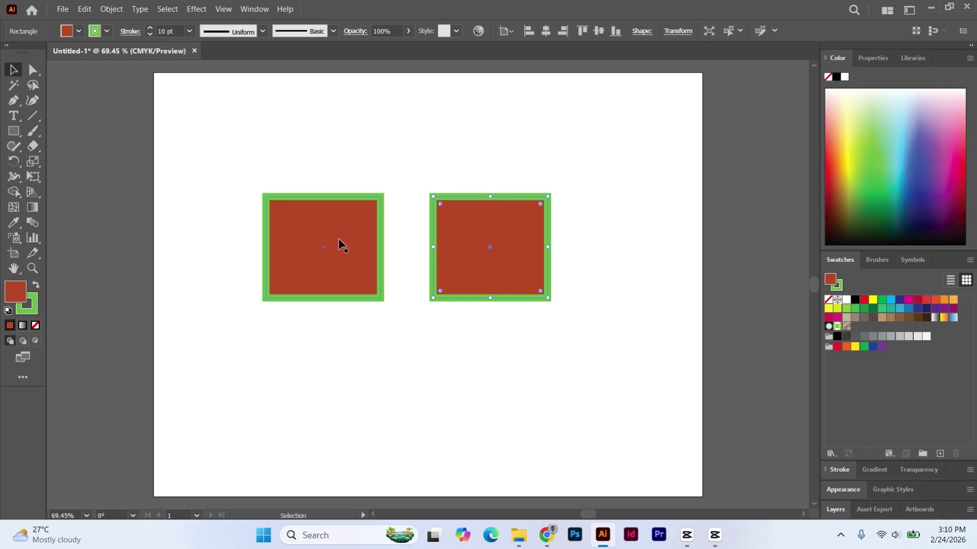
{"action": "left_click", "coordinate": [467, 152]}
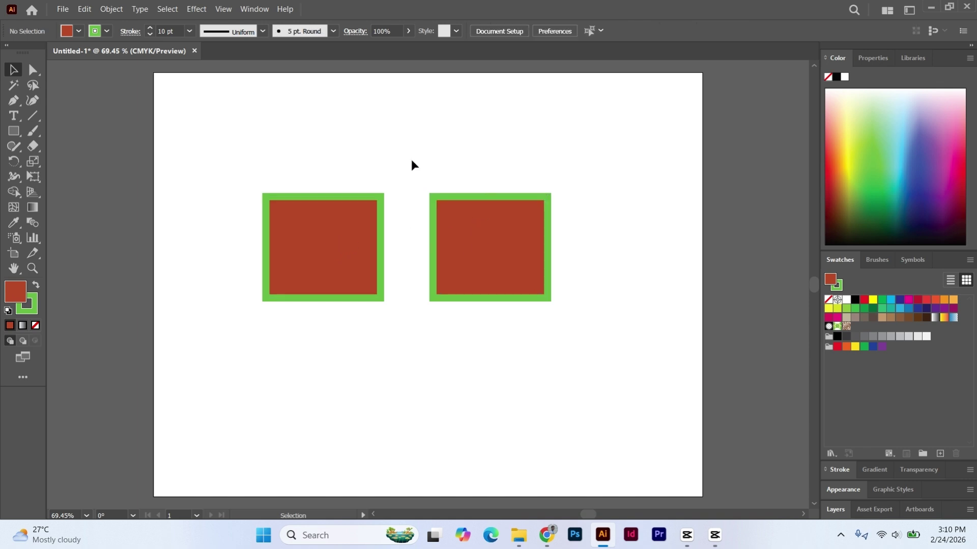
{"action": "left_click_drag", "start_coordinate": [422, 160], "coordinate": [527, 338]}
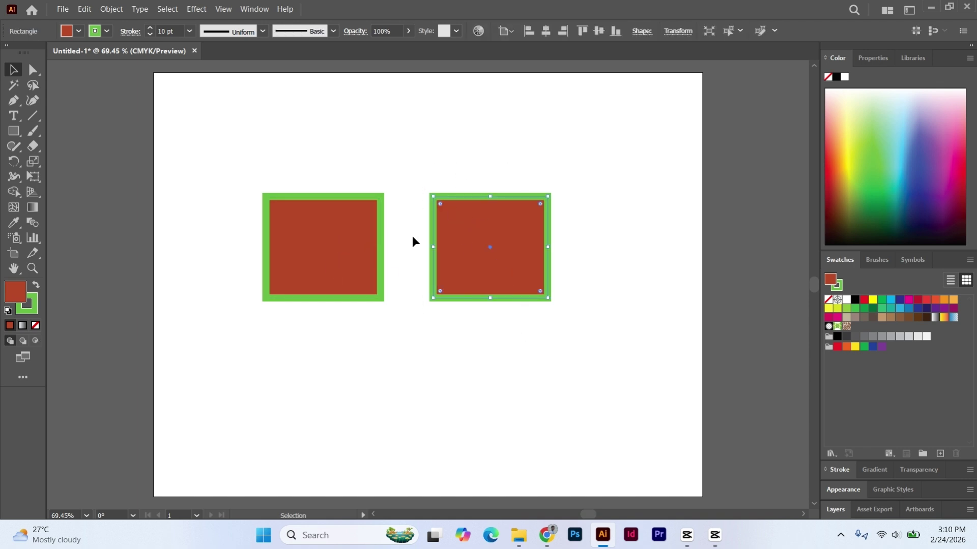
- Undo the appearance copied onto the second rectangle and deselect it
{"action": "key", "text": "ctrl+z"}
{"action": "key", "text": "ctrl+z"}
{"action": "key", "text": "ctrl+z"}
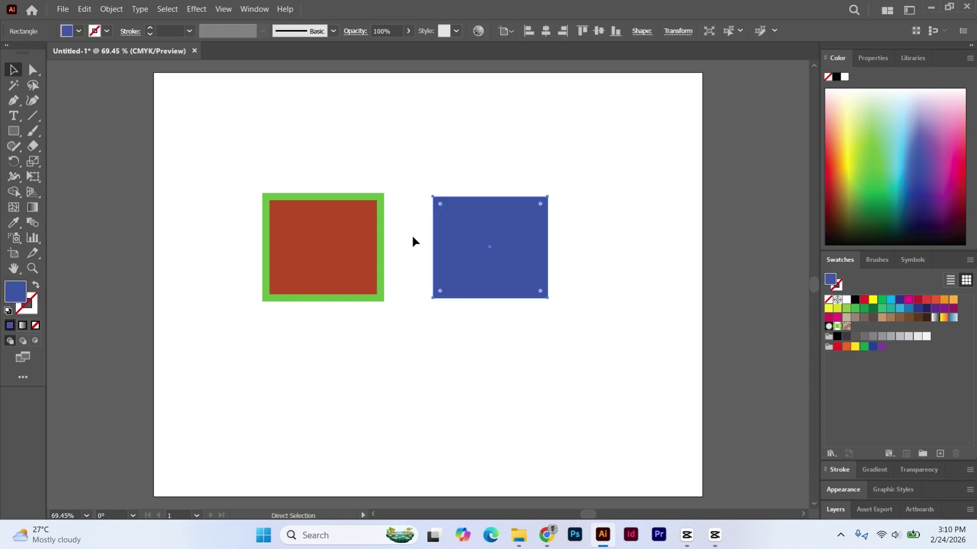
{"action": "left_click", "coordinate": [412, 236]}
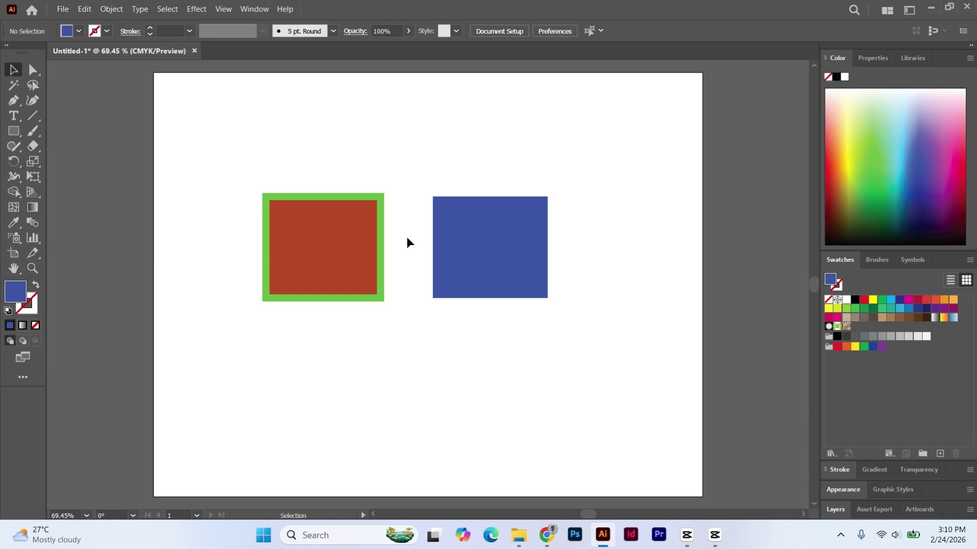
- In the Eyedropper options, turn off Focal Fill for both what the tool picks up and what it applies
{"action": "left_click", "coordinate": [15, 224]}
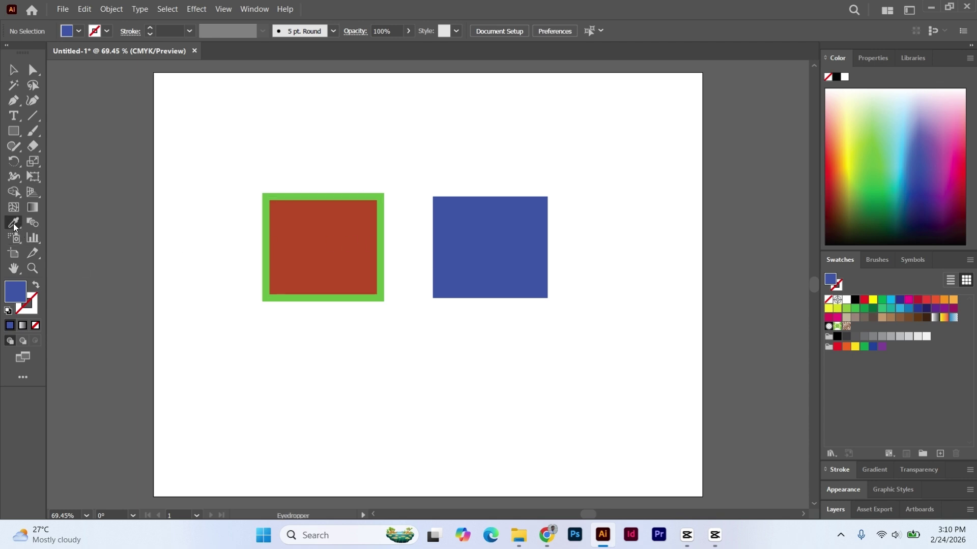
{"action": "double_click", "coordinate": [14, 225]}
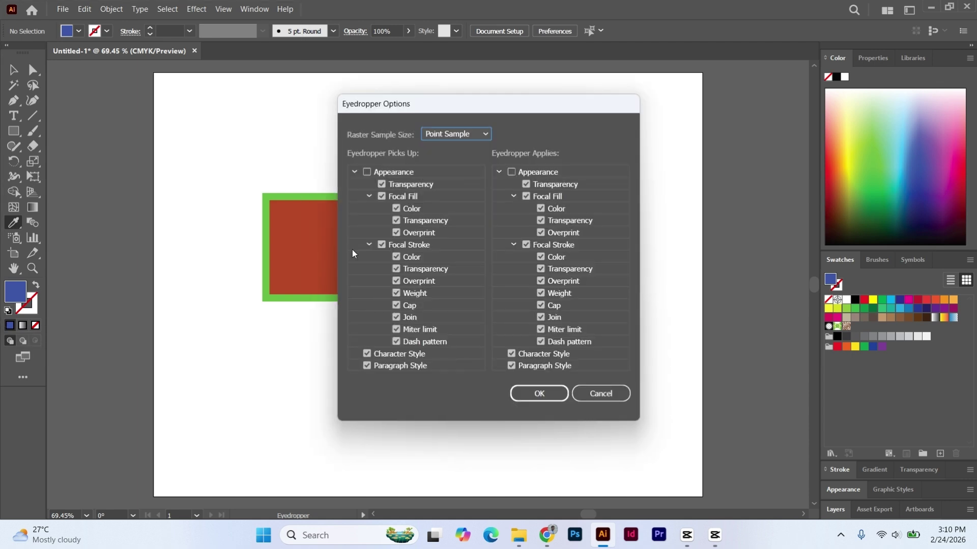
{"action": "left_click_drag", "start_coordinate": [466, 107], "coordinate": [697, 114]}
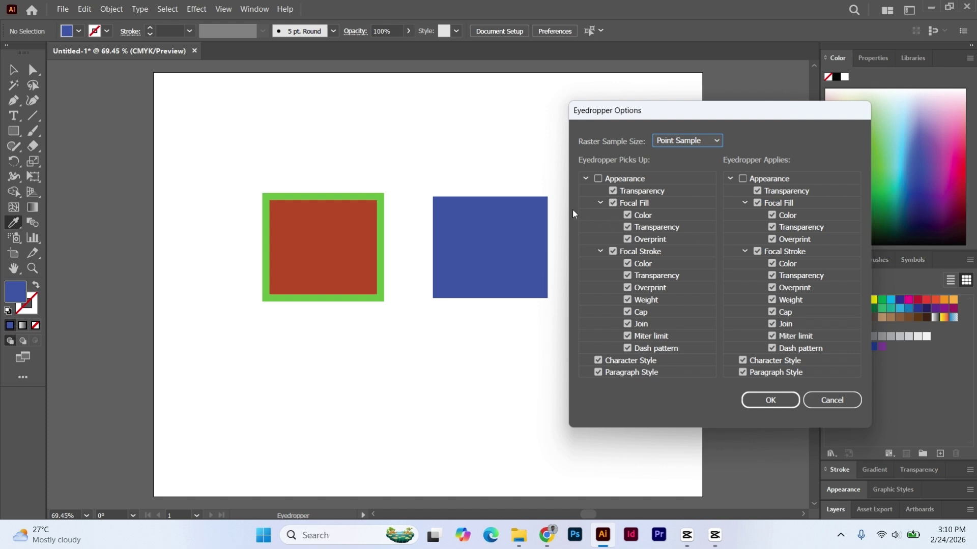
{"action": "left_click", "coordinate": [700, 137]}
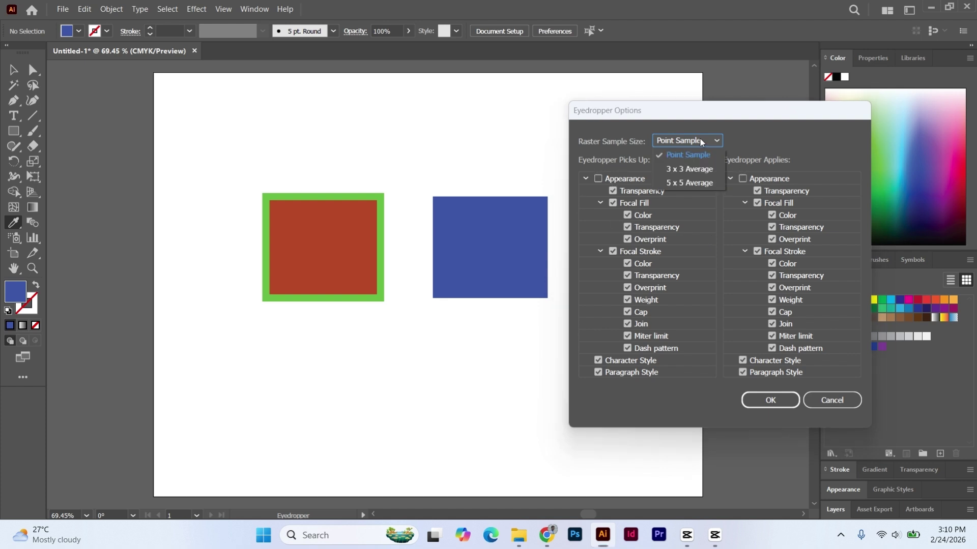
{"action": "left_click", "coordinate": [700, 137]}
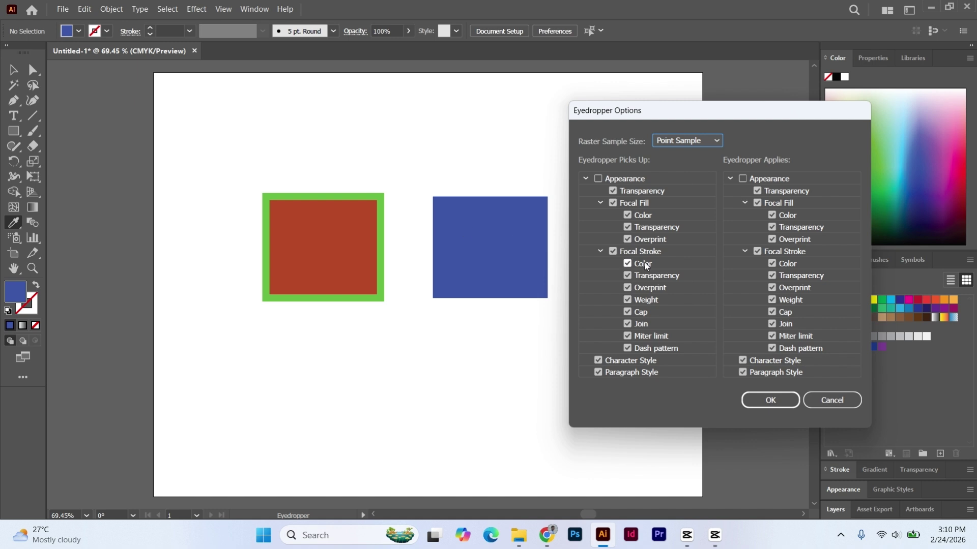
{"action": "left_click", "coordinate": [613, 203]}
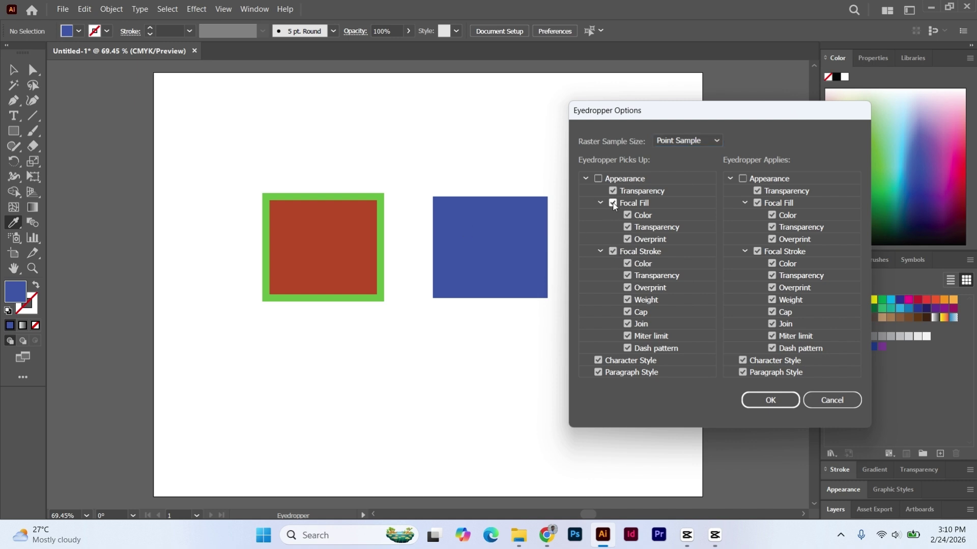
{"action": "left_click", "coordinate": [613, 203]}
{"action": "left_click", "coordinate": [757, 203]}
{"action": "left_click", "coordinate": [762, 401]}
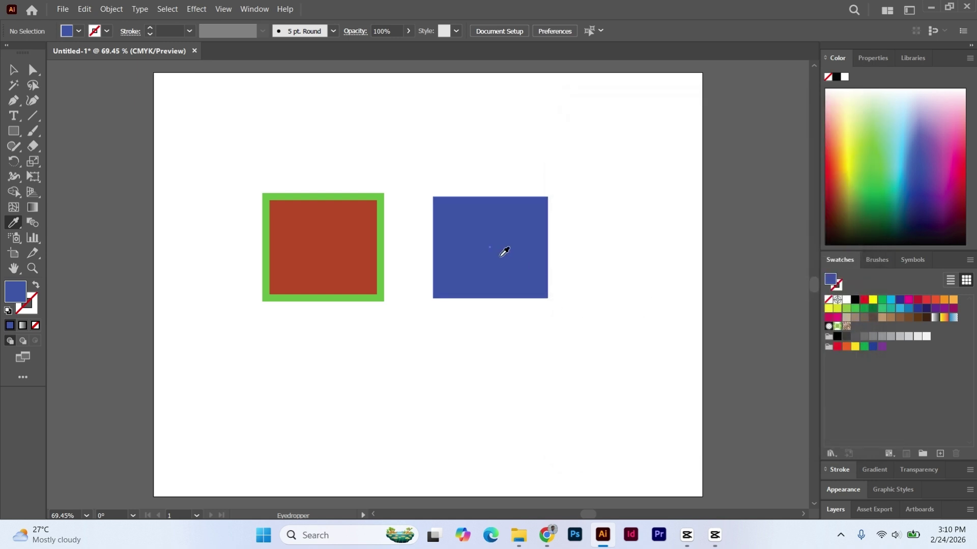
- Copy only the red rectangle's 10 pt green stroke onto the blue rectangle with the Eyedropper tool, then deselect
{"action": "left_click", "coordinate": [14, 69]}
{"action": "left_click", "coordinate": [509, 241]}
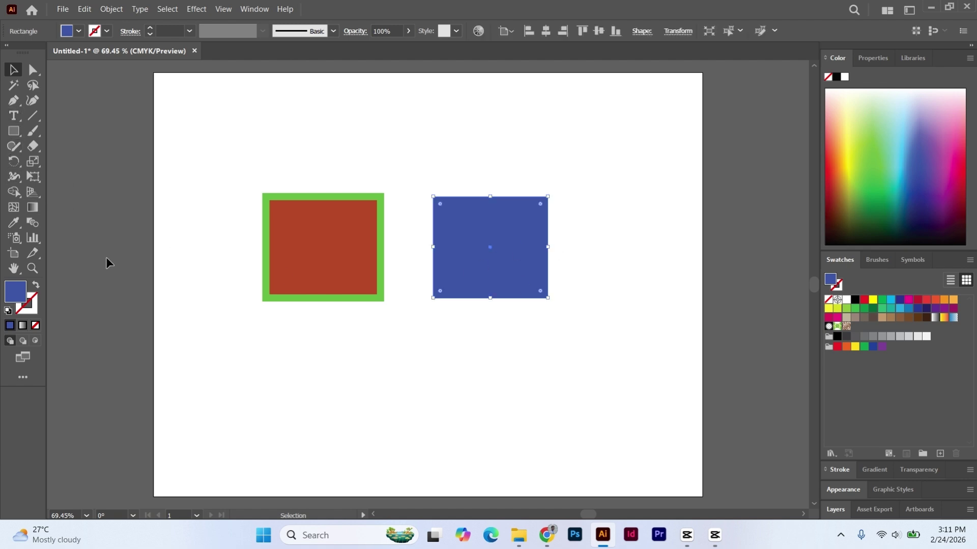
{"action": "left_click", "coordinate": [14, 222]}
{"action": "left_click", "coordinate": [272, 225]}
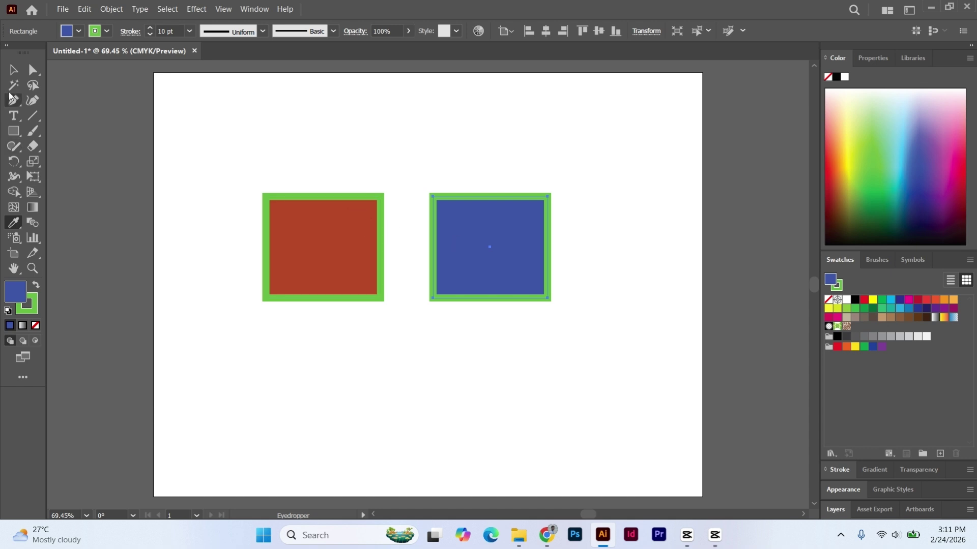
{"action": "left_click", "coordinate": [14, 70]}
{"action": "left_click", "coordinate": [284, 163]}
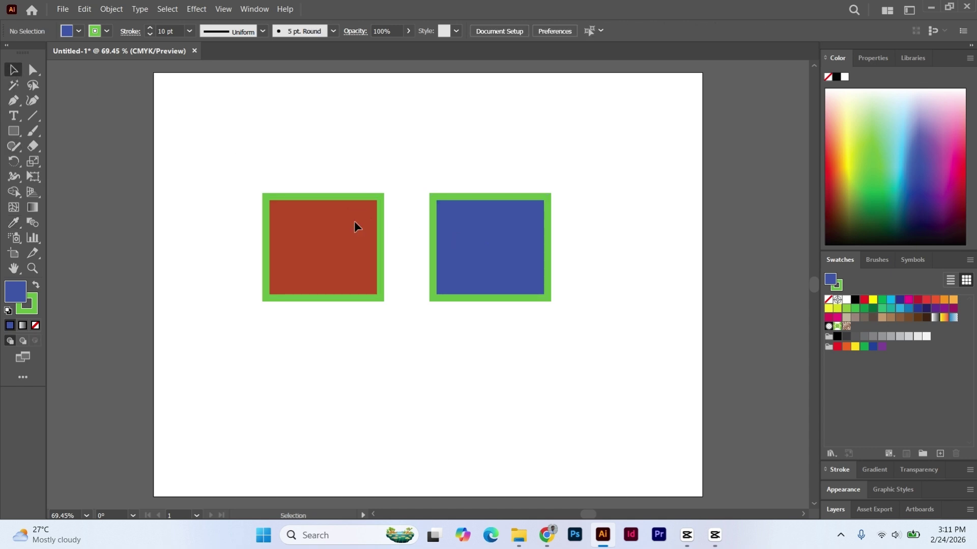
- Review the current Eyedropper options with the blue rectangle selected, then close them without changes
{"action": "left_click", "coordinate": [516, 245]}
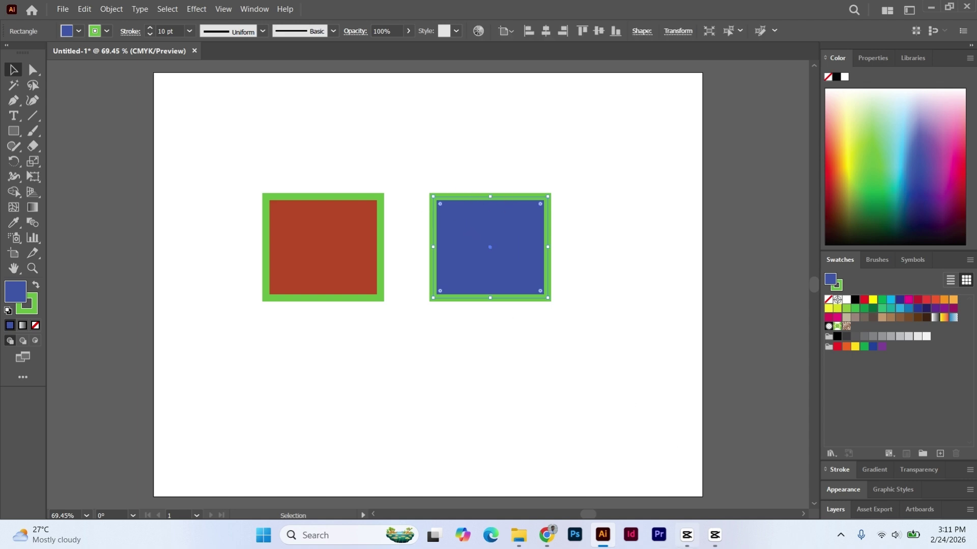
{"action": "left_click", "coordinate": [511, 158]}
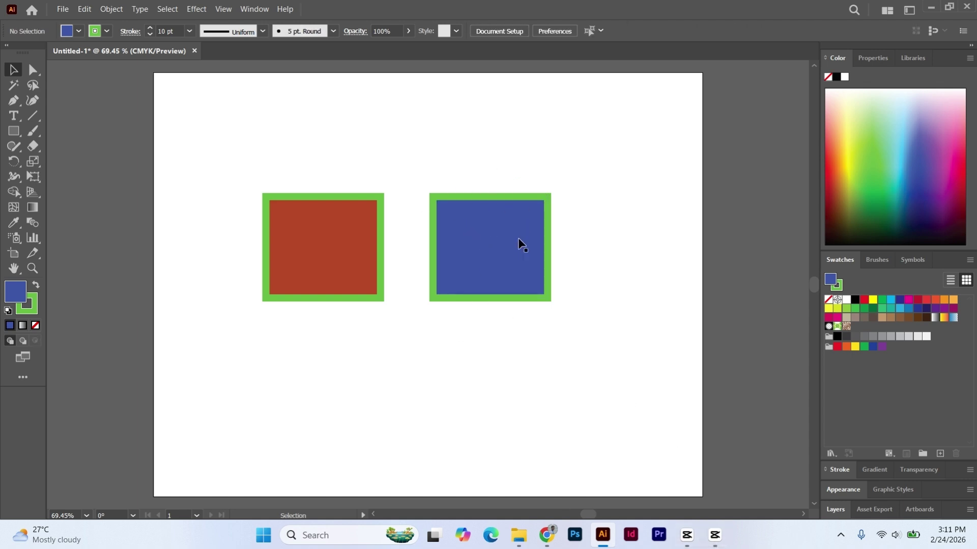
{"action": "left_click", "coordinate": [518, 237]}
{"action": "left_click", "coordinate": [14, 223]}
{"action": "double_click", "coordinate": [13, 223]}
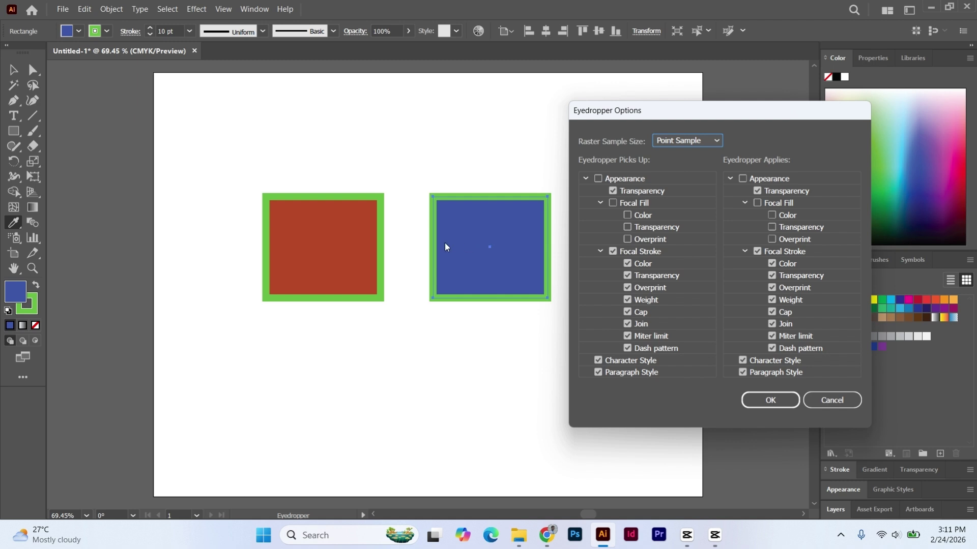
{"action": "left_click", "coordinate": [832, 400]}
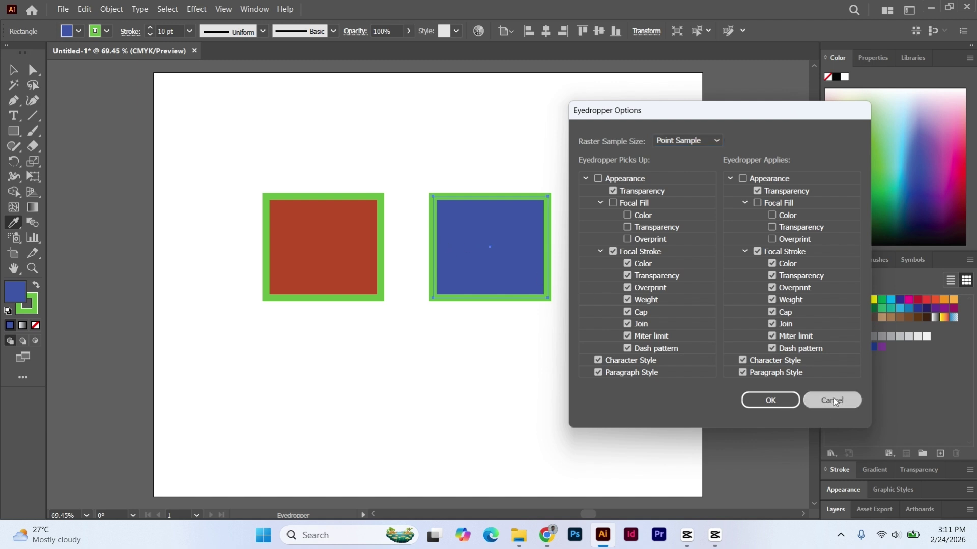
- Undo the green stroke copied onto the blue rectangle and deselect it
{"action": "left_click", "coordinate": [11, 70]}
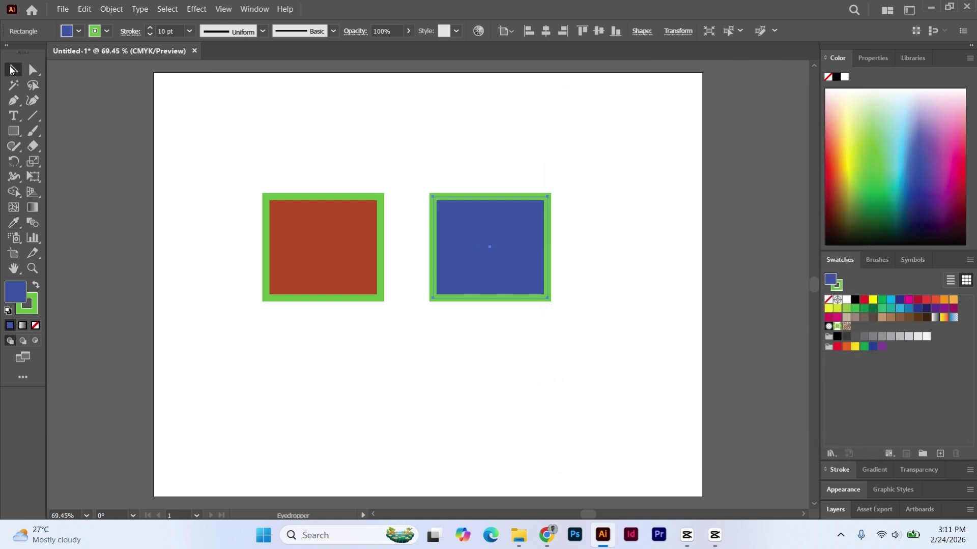
{"action": "left_click", "coordinate": [215, 112]}
{"action": "key", "text": "ctrl+z"}
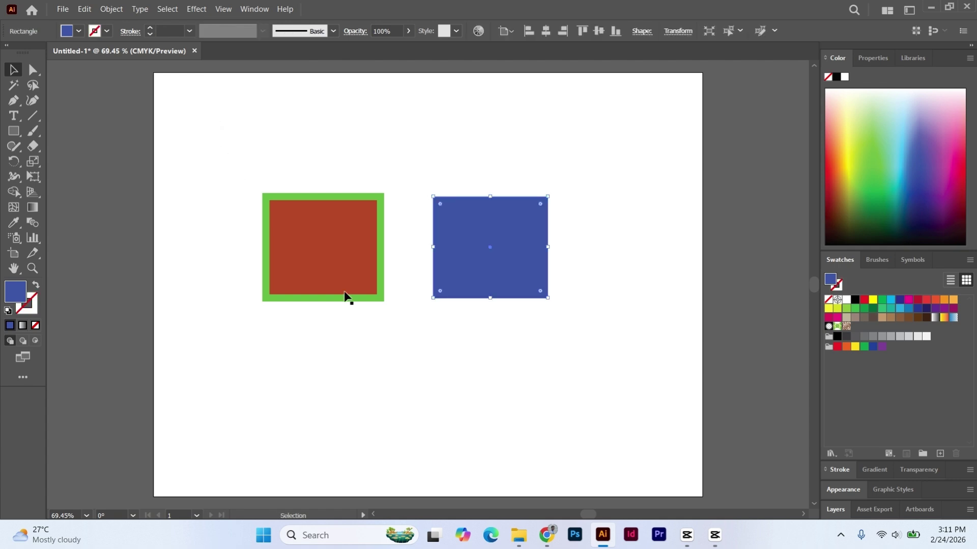
{"action": "left_click", "coordinate": [457, 362]}
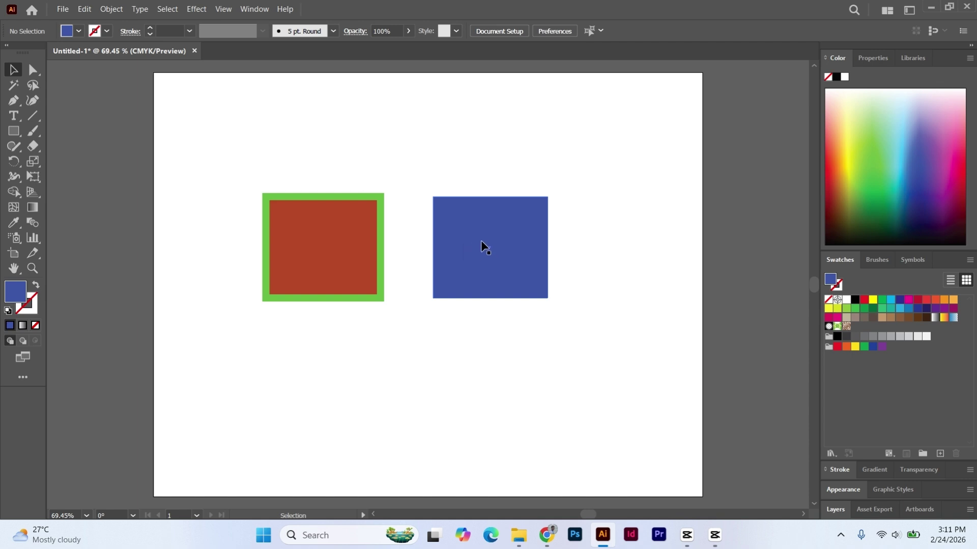
- In the Eyedropper options, turn on Focal Fill and turn off Focal Stroke for both what the tool picks up and what it applies
{"action": "double_click", "coordinate": [13, 222]}
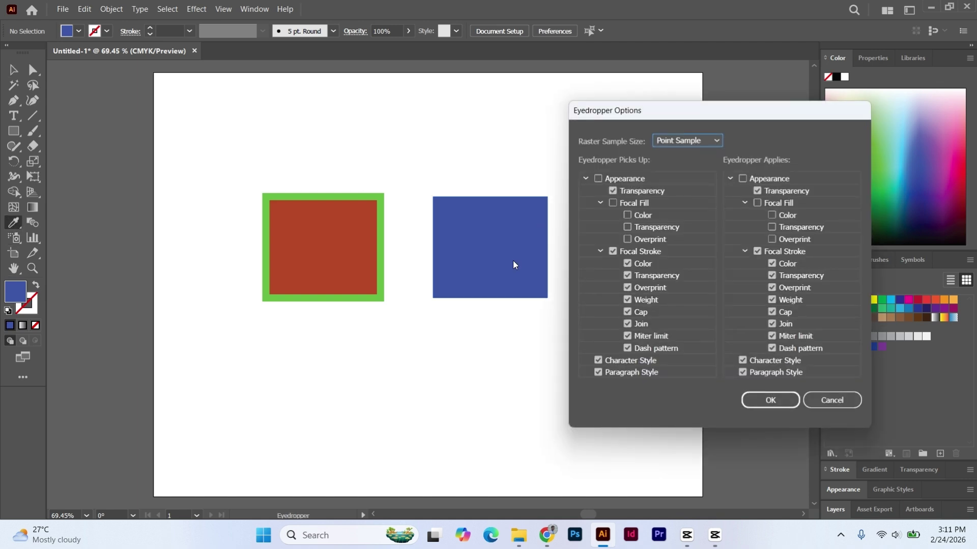
{"action": "left_click", "coordinate": [612, 202]}
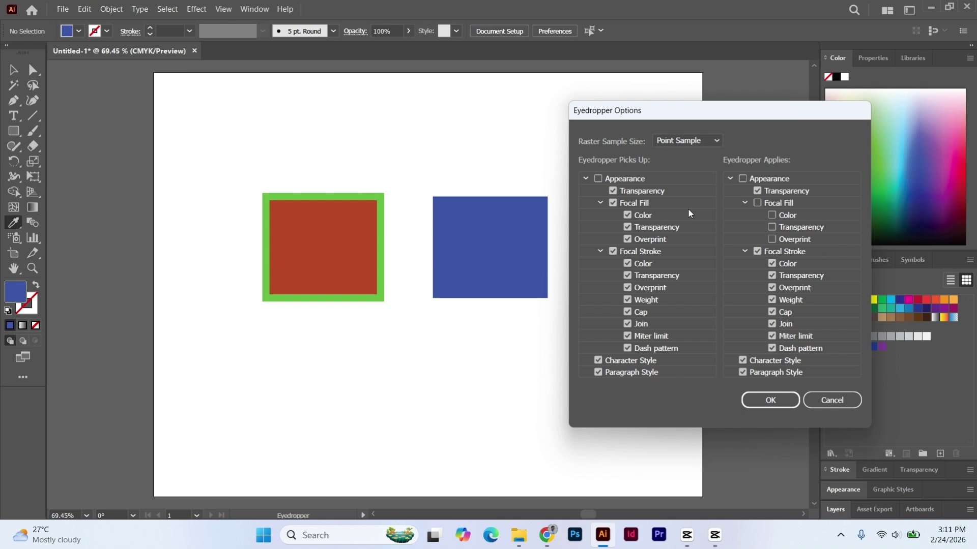
{"action": "left_click", "coordinate": [613, 252]}
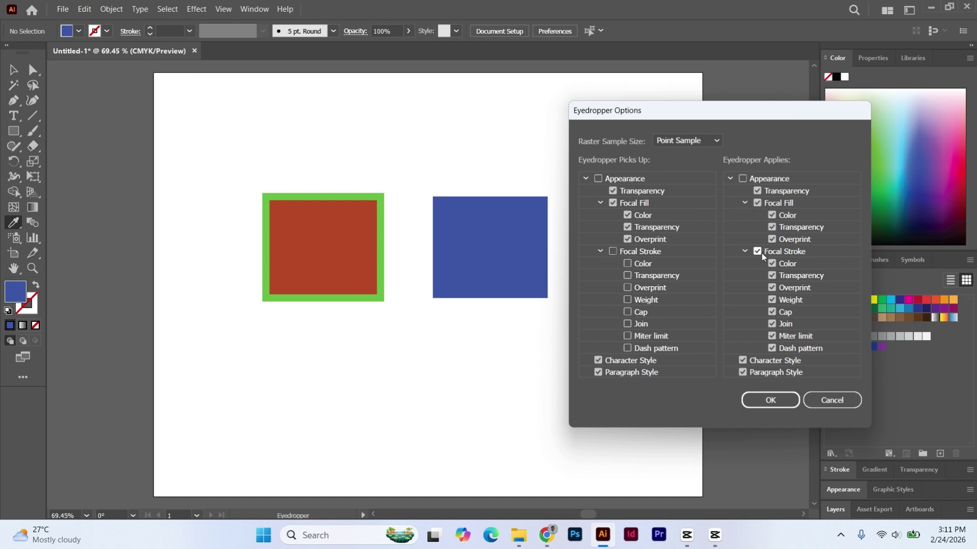
{"action": "left_click", "coordinate": [757, 252]}
{"action": "left_click", "coordinate": [762, 398]}
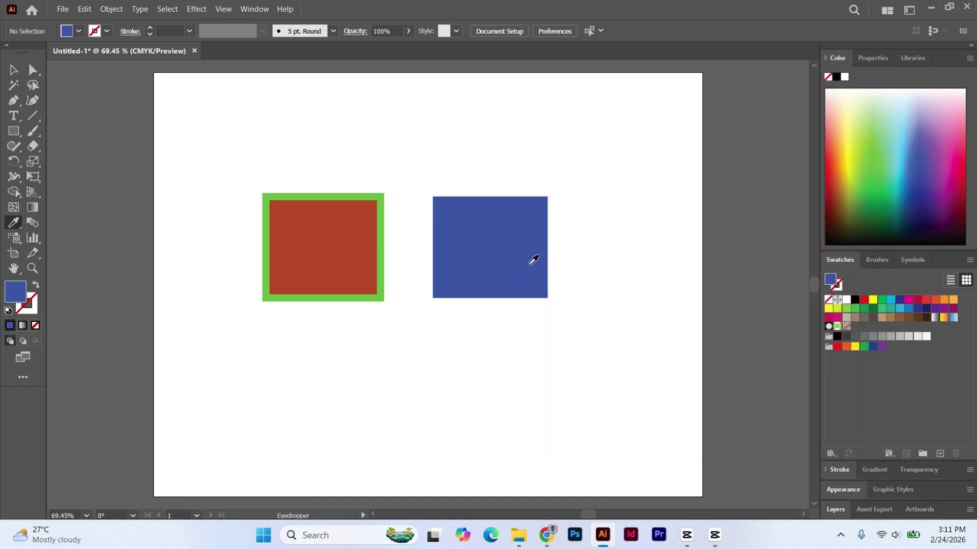
- Copy only the red rectangle's fill onto the blue rectangle with the Eyedropper tool, then deselect
{"action": "left_click", "coordinate": [14, 70]}
{"action": "left_click", "coordinate": [485, 244]}
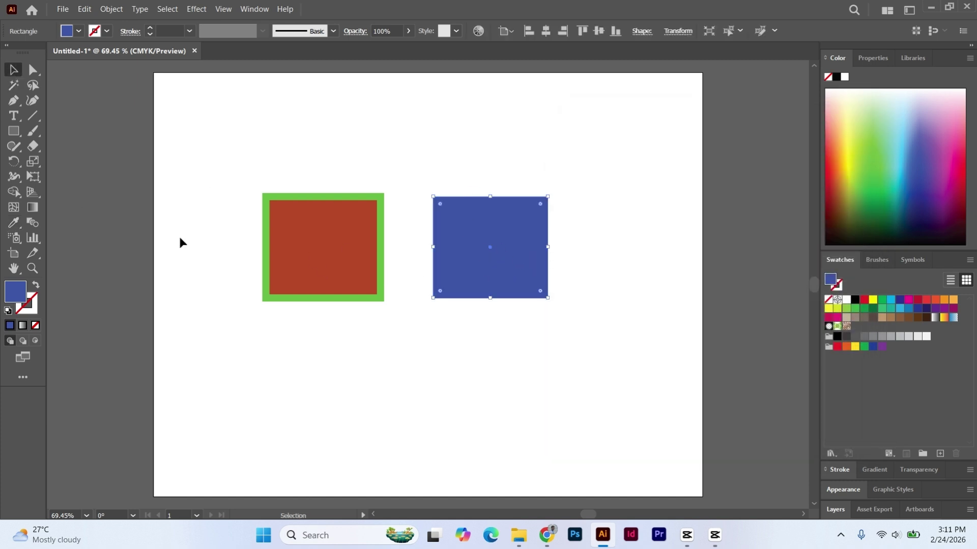
{"action": "left_click", "coordinate": [11, 223]}
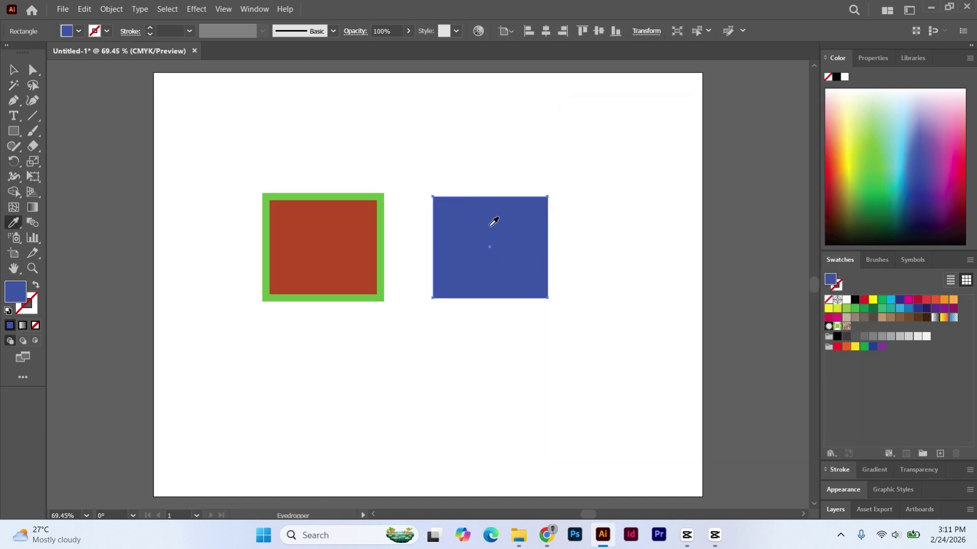
{"action": "left_click", "coordinate": [334, 218]}
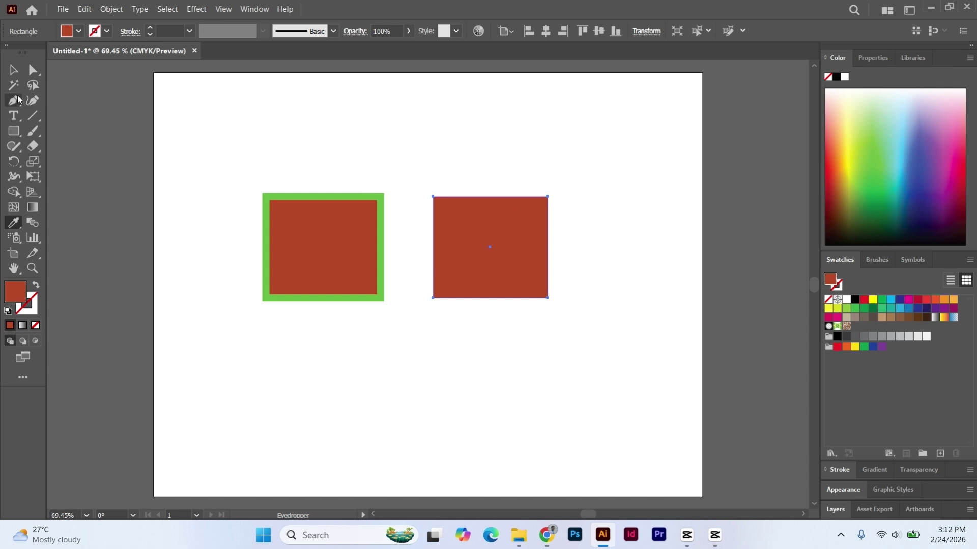
{"action": "left_click", "coordinate": [16, 75]}
{"action": "left_click", "coordinate": [274, 141]}
{"action": "left_click", "coordinate": [491, 240]}
{"action": "left_click", "coordinate": [513, 169]}
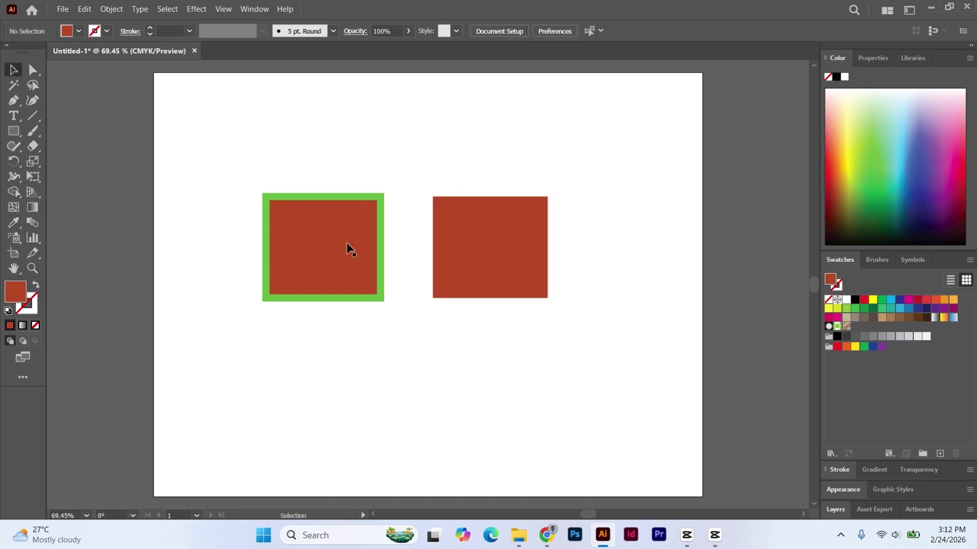
{"action": "left_click", "coordinate": [346, 242]}
{"action": "left_click", "coordinate": [426, 152]}
{"action": "left_click", "coordinate": [15, 223]}
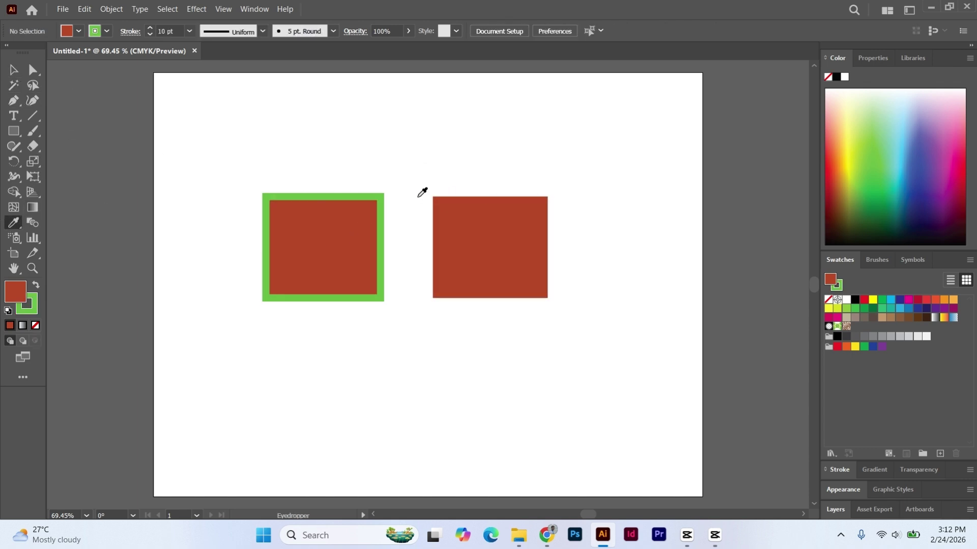
- Recolor the strokeless rectangle's fill to green from the CMYK color spectrum
{"action": "left_click", "coordinate": [14, 70]}
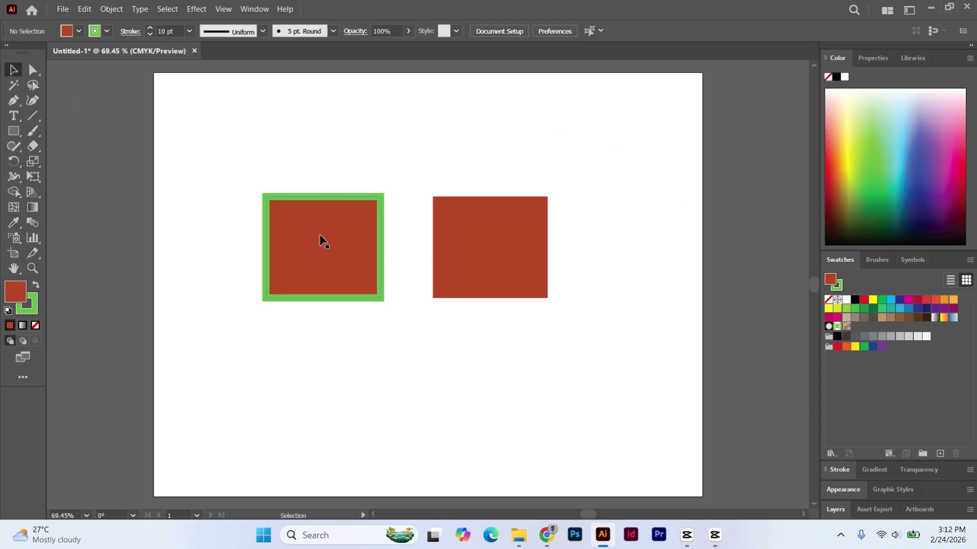
{"action": "left_click", "coordinate": [476, 248]}
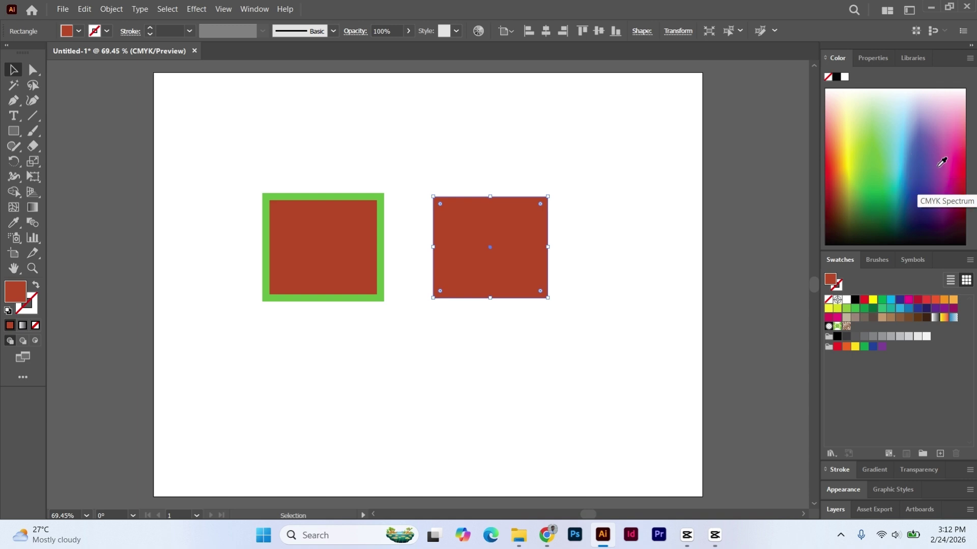
{"action": "left_click_drag", "start_coordinate": [942, 162], "coordinate": [876, 159]}
- In the Eyedropper options, turn Focal Stroke back on for both what the tool picks up and what it applies, then return to the Selection tool
{"action": "double_click", "coordinate": [14, 223]}
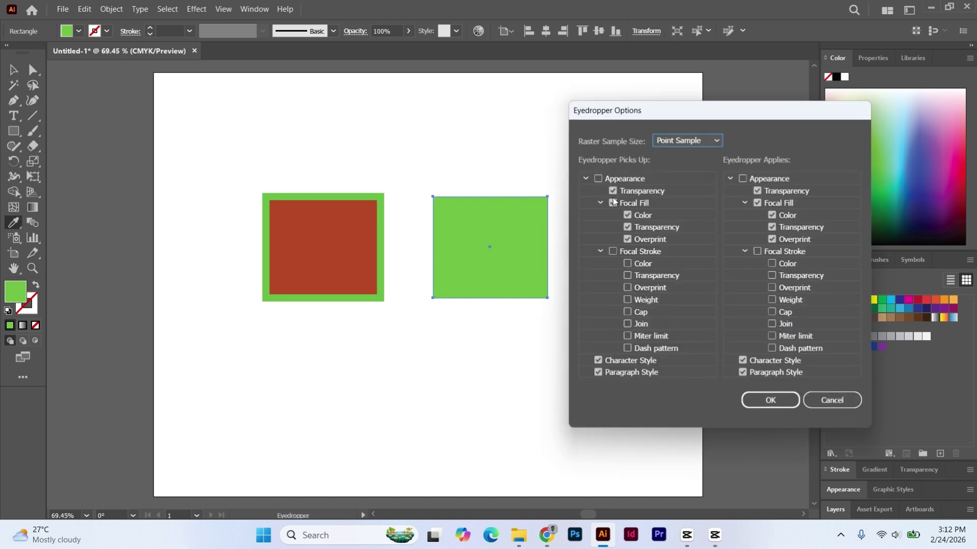
{"action": "left_click_drag", "start_coordinate": [678, 115], "coordinate": [618, 96]}
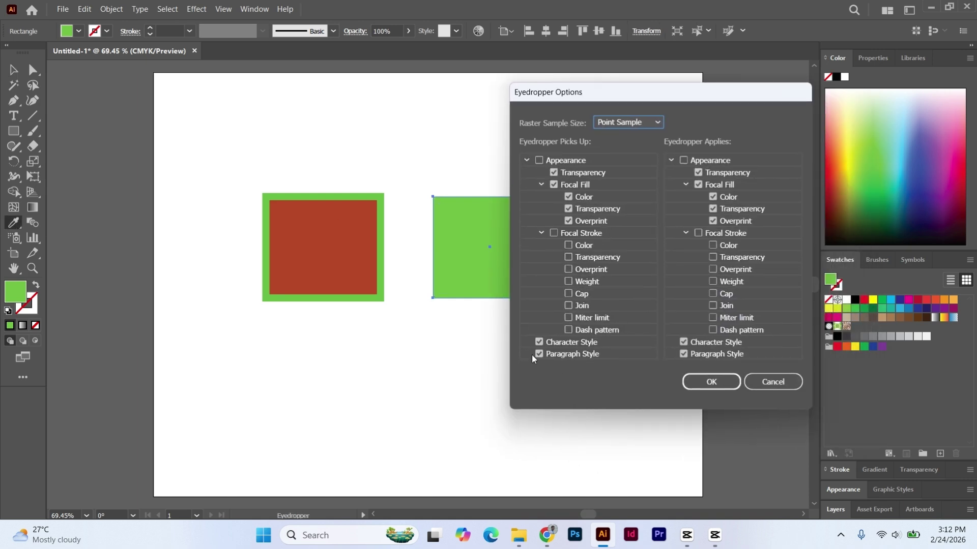
{"action": "left_click", "coordinate": [554, 233]}
{"action": "left_click", "coordinate": [698, 233]}
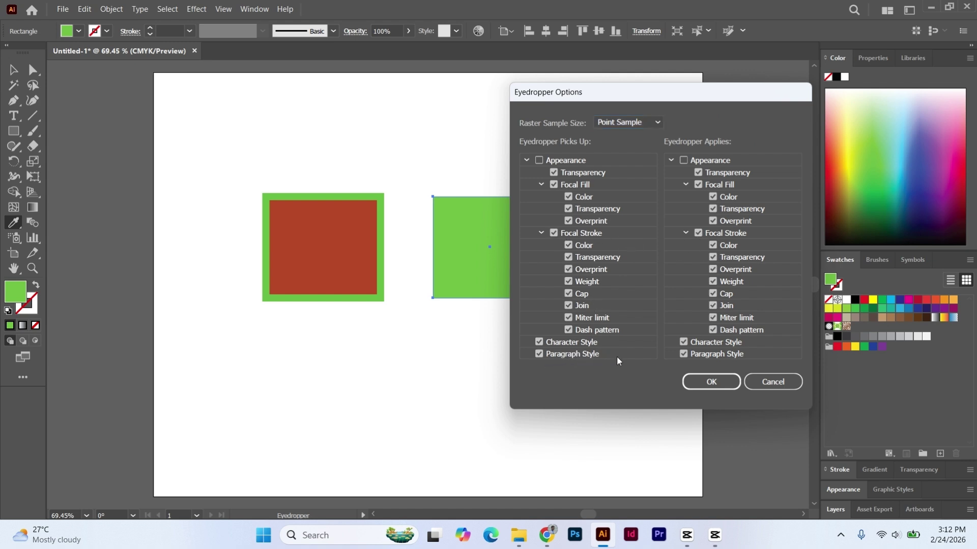
{"action": "left_click", "coordinate": [719, 385]}
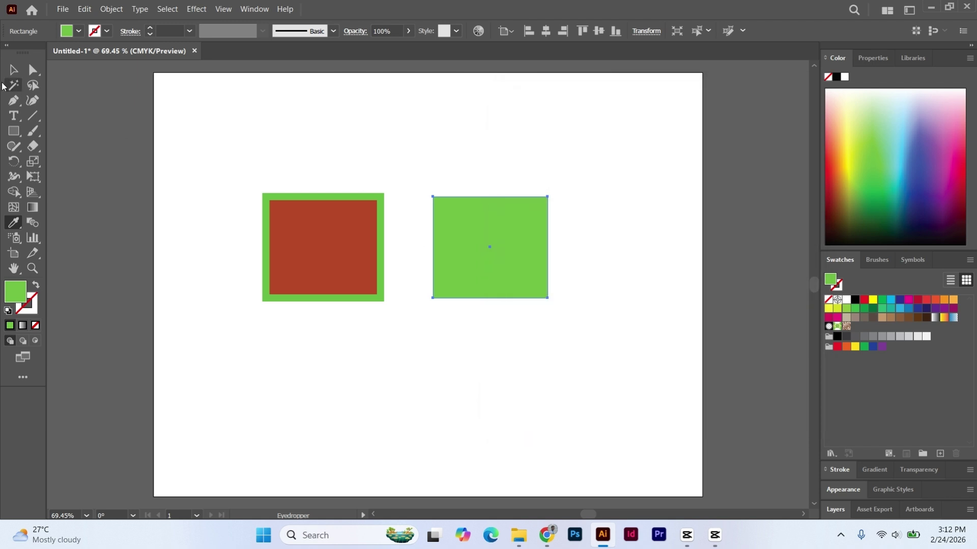
{"action": "key", "text": "v"}
{"action": "left_click", "coordinate": [715, 535]}
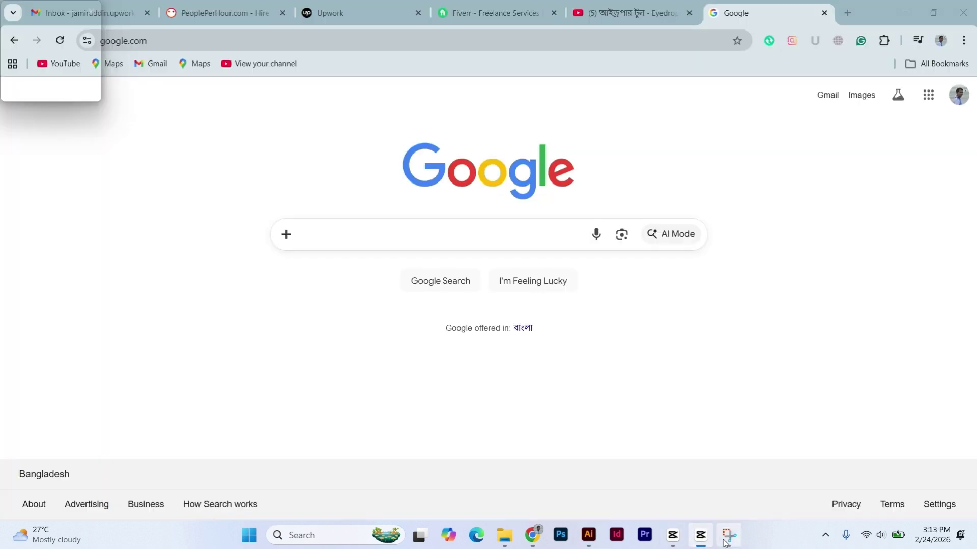
{"action": "left_click", "coordinate": [729, 539]}
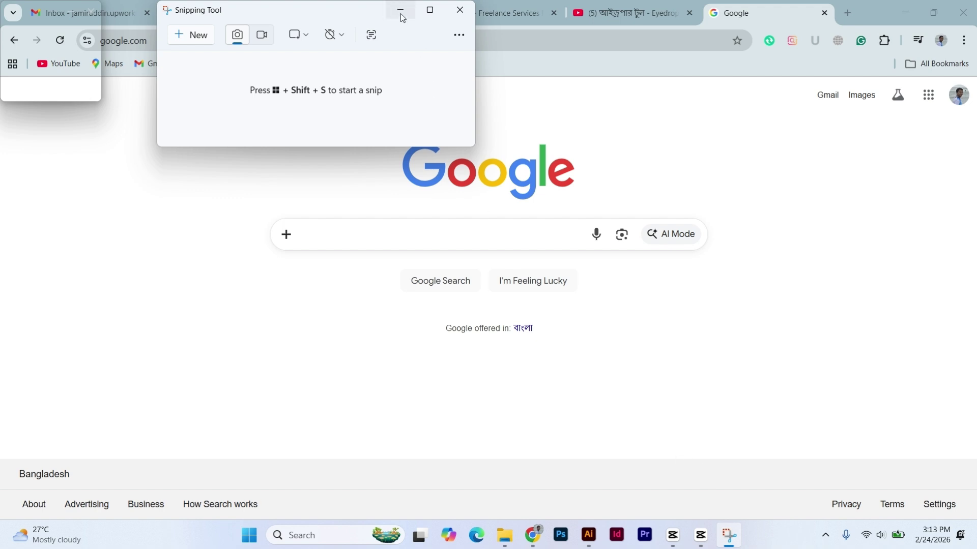
{"action": "left_click", "coordinate": [401, 11]}
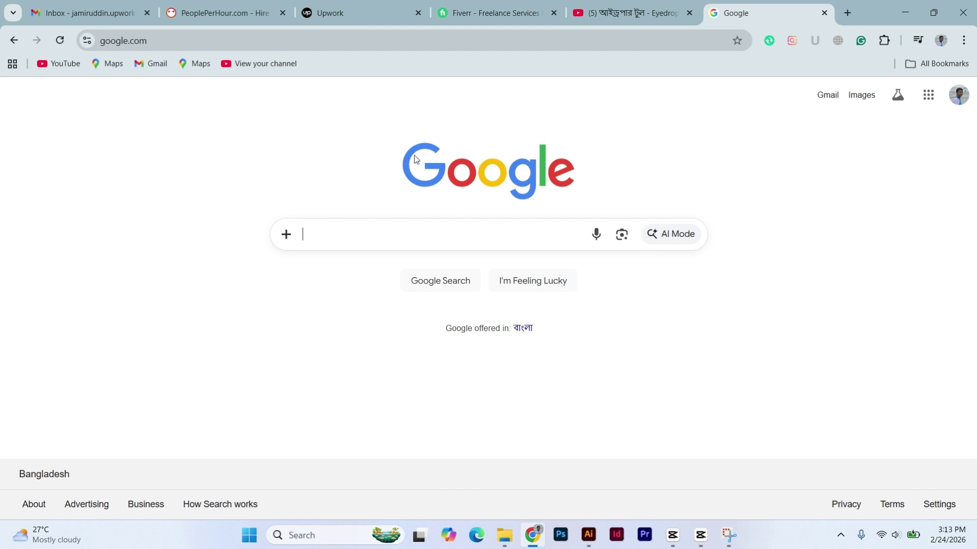
{"action": "left_click_drag", "start_coordinate": [302, 113], "coordinate": [380, 139]}
{"action": "left_click", "coordinate": [620, 179]}
- Capture the Google logo on the browser's search page with Snipping Tool, then switch back to Illustrator
{"action": "left_click", "coordinate": [730, 534]}
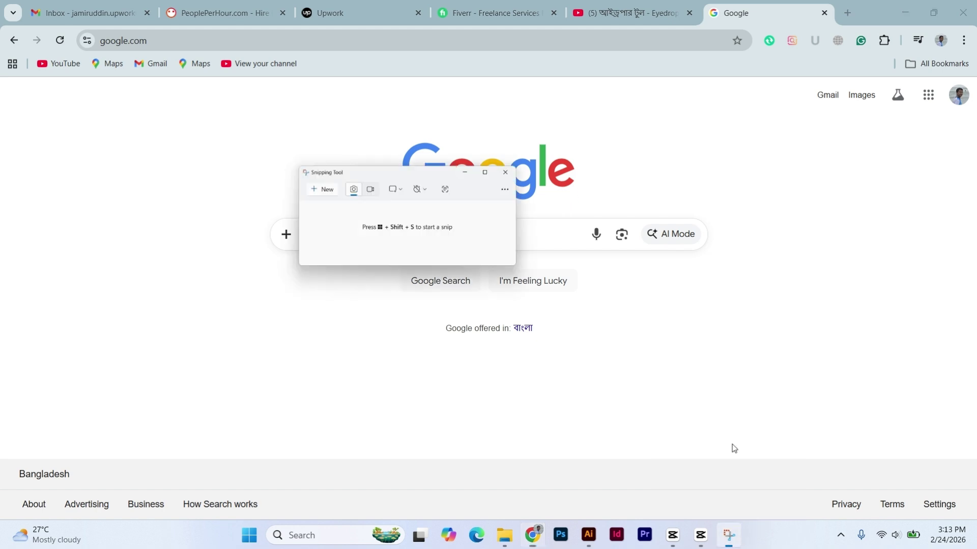
{"action": "left_click", "coordinate": [192, 35]}
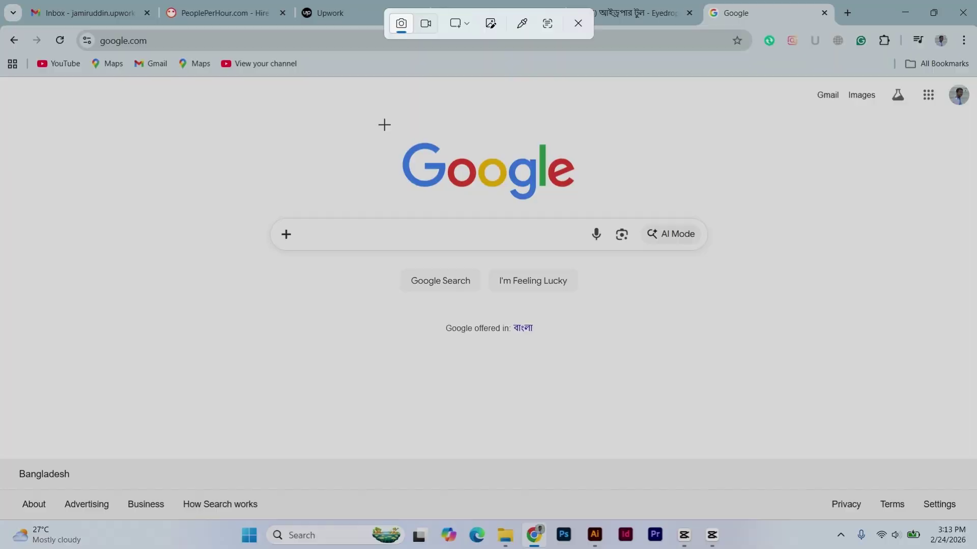
{"action": "left_click_drag", "start_coordinate": [384, 124], "coordinate": [604, 212]}
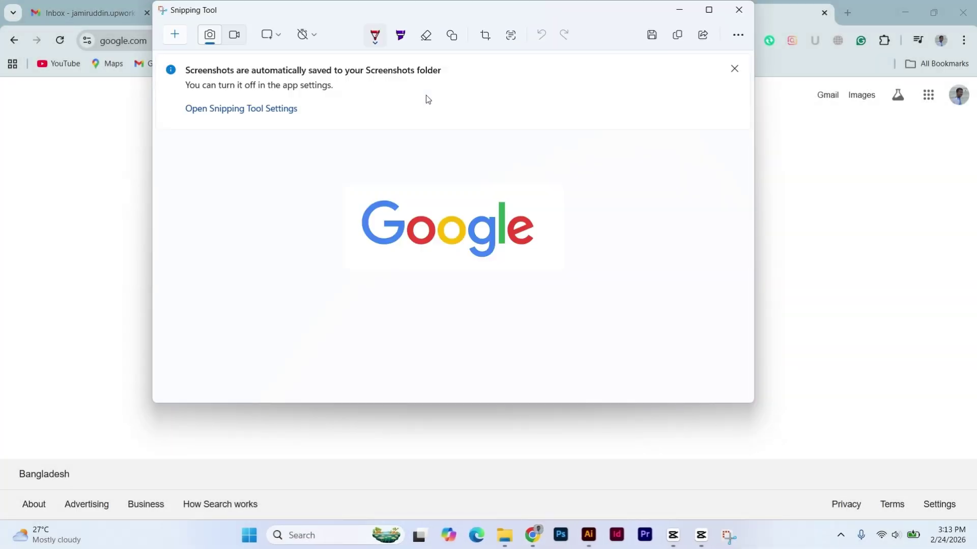
{"action": "left_click", "coordinate": [679, 10]}
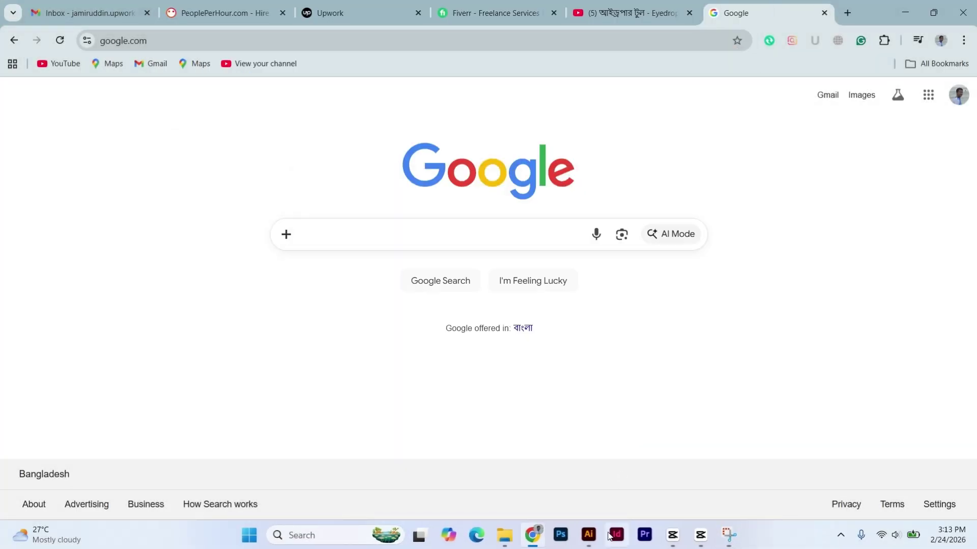
{"action": "left_click", "coordinate": [589, 535]}
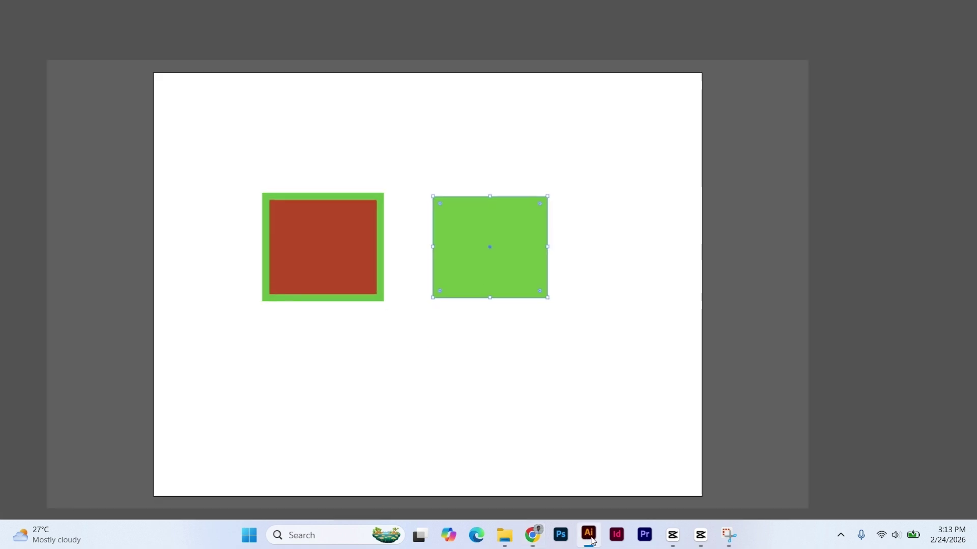
{"action": "left_click", "coordinate": [331, 163]}
{"action": "left_click", "coordinate": [84, 9]}
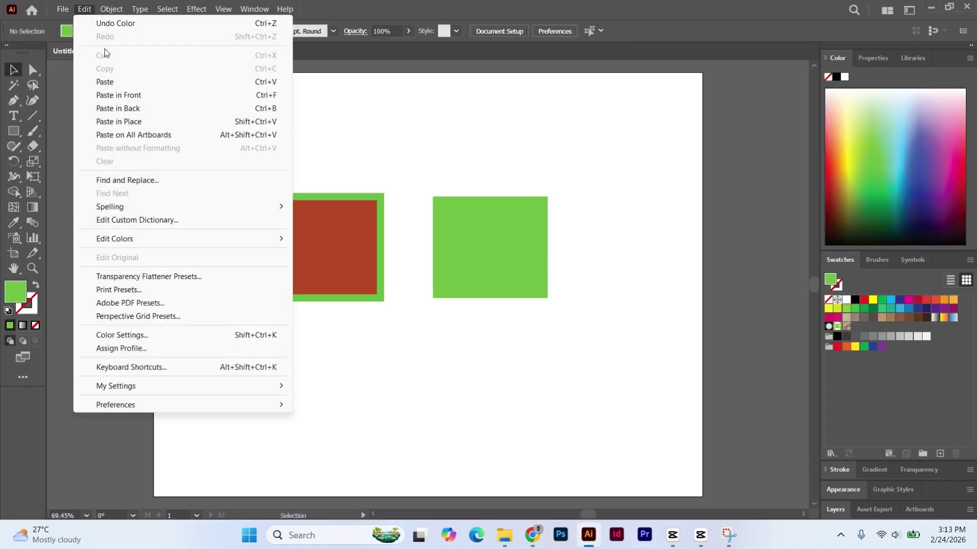
{"action": "left_click", "coordinate": [383, 133]}
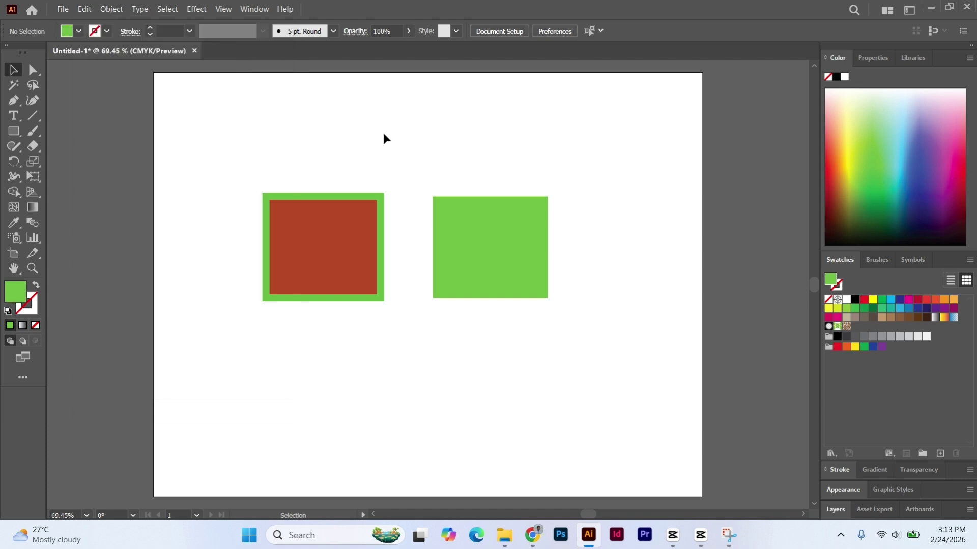
{"action": "right_click", "coordinate": [394, 124]}
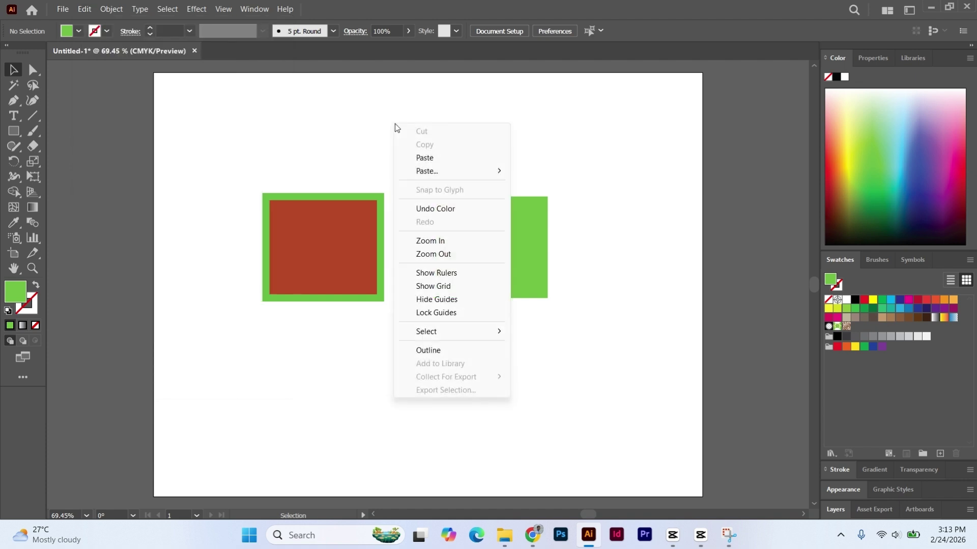
{"action": "left_click", "coordinate": [362, 146]}
- Paste the captured Google logo image, move it above the two rectangles near the artboard's upper edge, and deselect it
{"action": "left_click", "coordinate": [85, 9]}
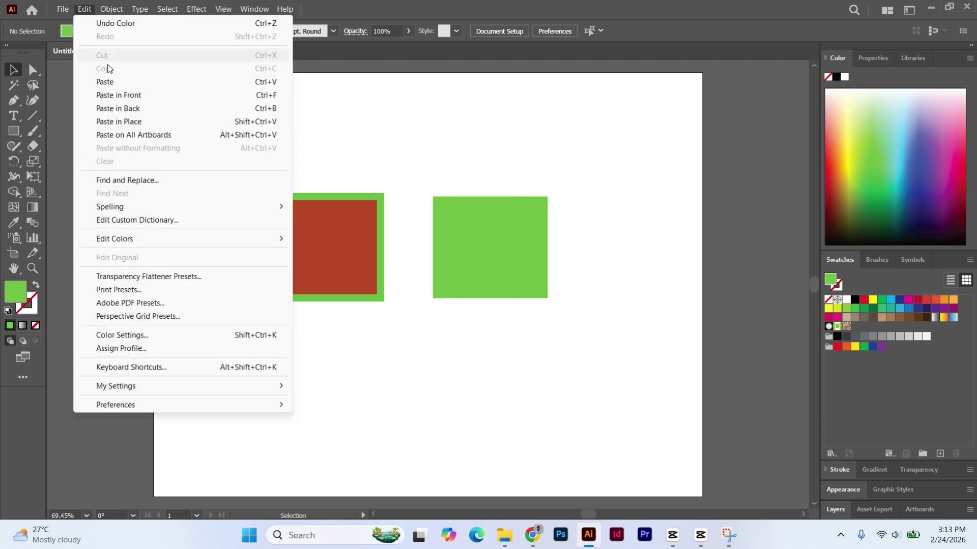
{"action": "left_click", "coordinate": [106, 83]}
{"action": "left_click_drag", "start_coordinate": [447, 311], "coordinate": [534, 153]}
{"action": "left_click", "coordinate": [392, 309]}
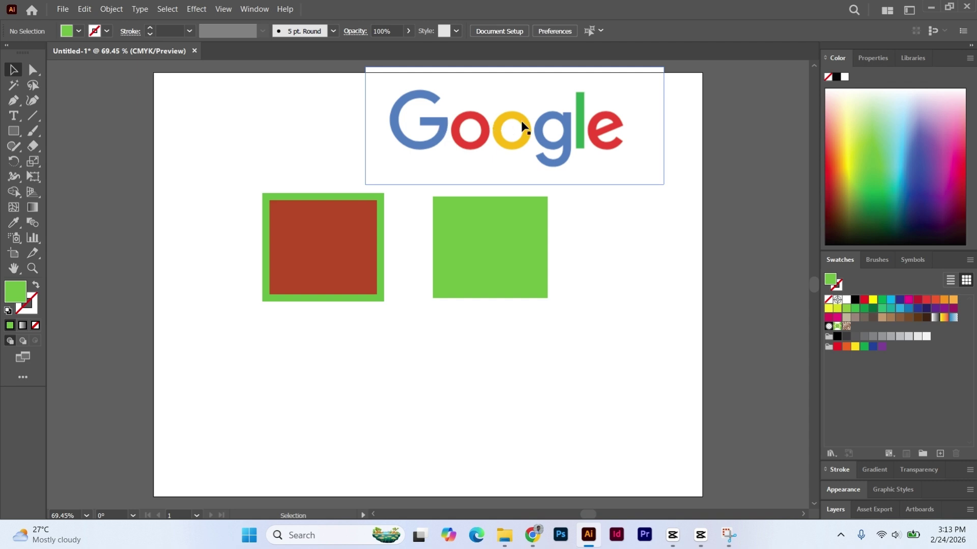
{"action": "left_click", "coordinate": [505, 233]}
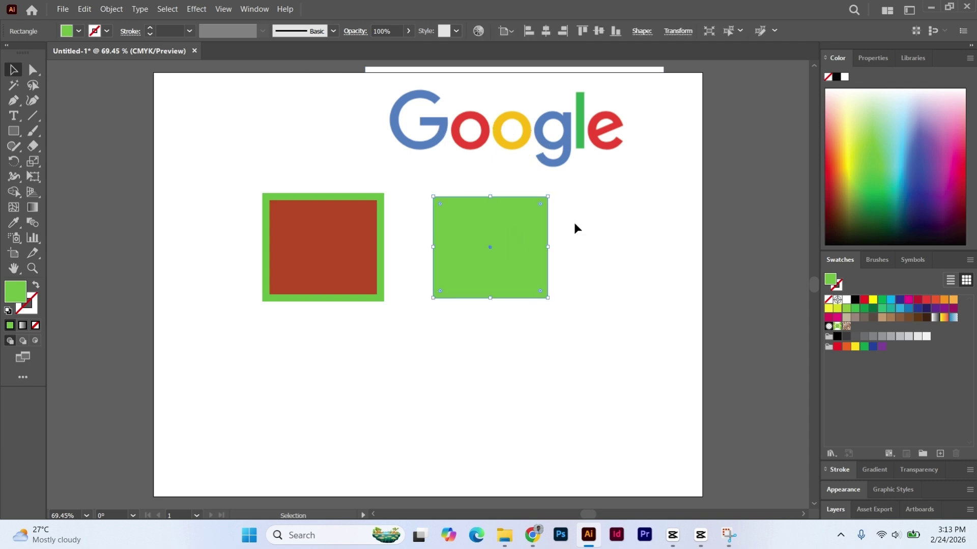
{"action": "left_click", "coordinate": [588, 230]}
{"action": "left_click", "coordinate": [518, 250]}
{"action": "left_click", "coordinate": [646, 258]}
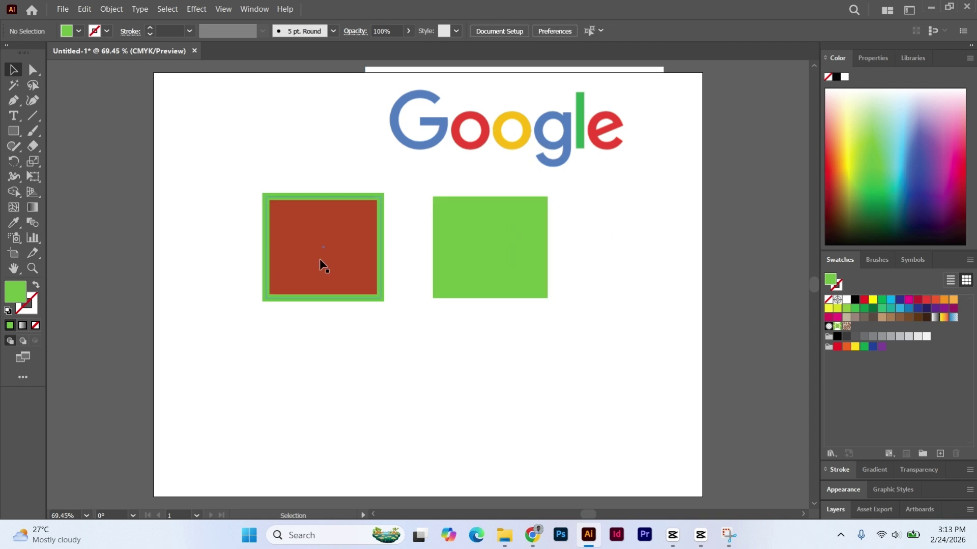
{"action": "left_click", "coordinate": [347, 257]}
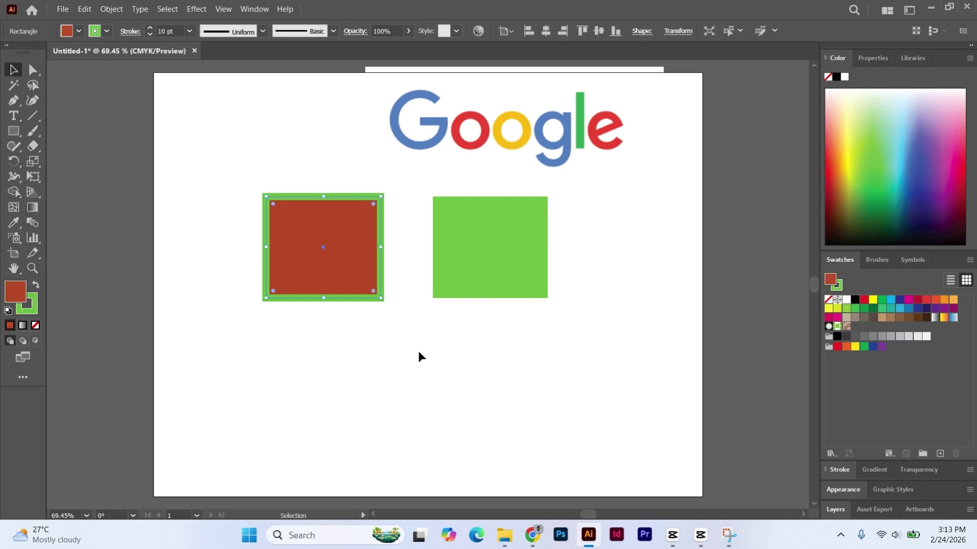
- Fill the strokeless green rectangle with the blue of the logo's letter G using the Eyedropper tool
{"action": "left_click", "coordinate": [458, 258]}
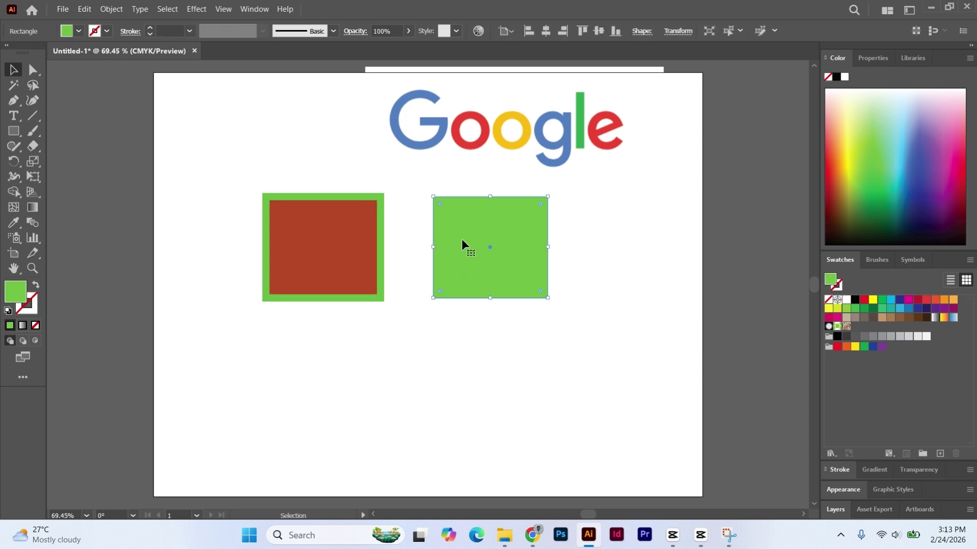
{"action": "left_click", "coordinate": [13, 223]}
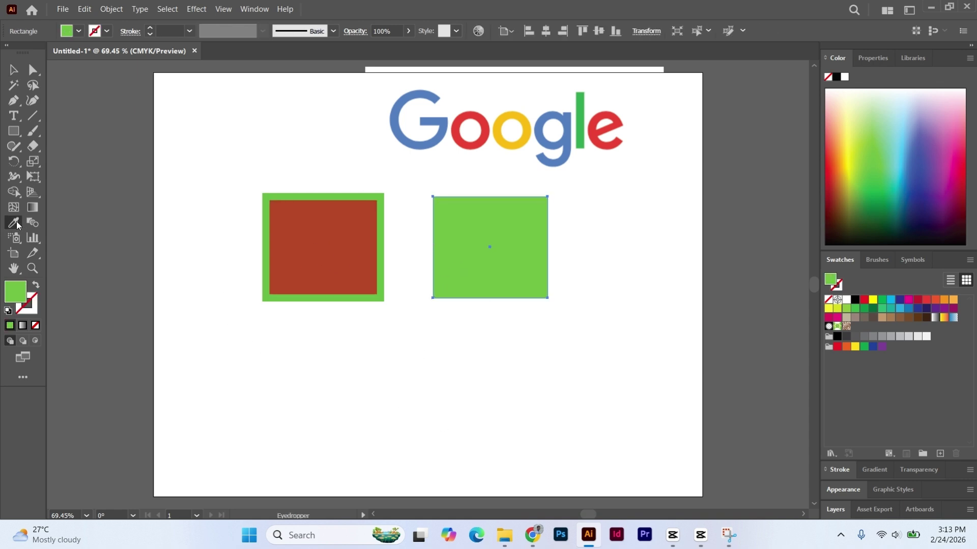
{"action": "left_click", "coordinate": [404, 110]}
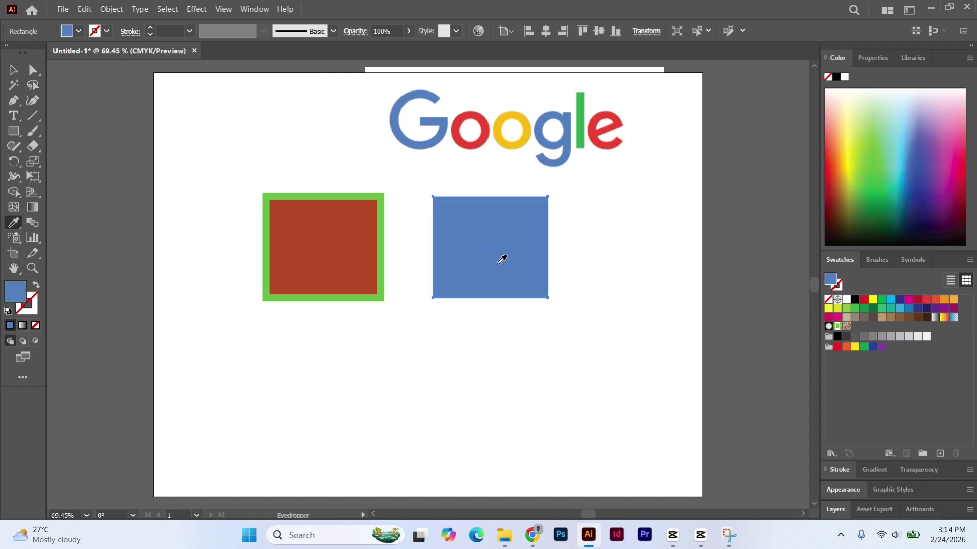
- Sample the logo's yellow, green and red letters onto the strokeless rectangle with the Eyedropper, ending on the final e's red, and deselect it
{"action": "left_click", "coordinate": [509, 116]}
{"action": "key", "text": "ctrl+z"}
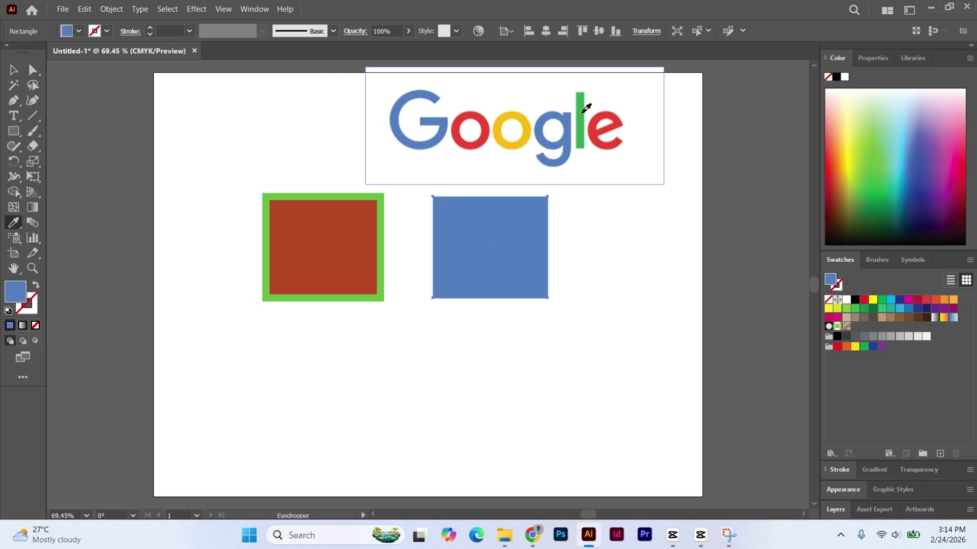
{"action": "left_click", "coordinate": [582, 111]}
{"action": "left_click", "coordinate": [601, 113]}
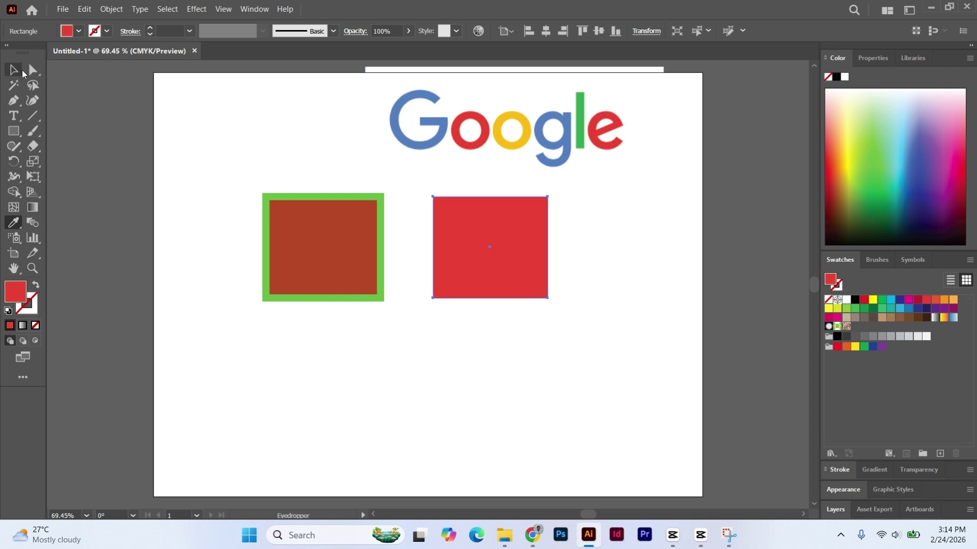
{"action": "left_click", "coordinate": [22, 73]}
{"action": "left_click", "coordinate": [264, 111]}
- Move the Google logo image left and slightly down so it sits centred above the two rectangles, and deselect it
{"action": "left_click", "coordinate": [428, 130]}
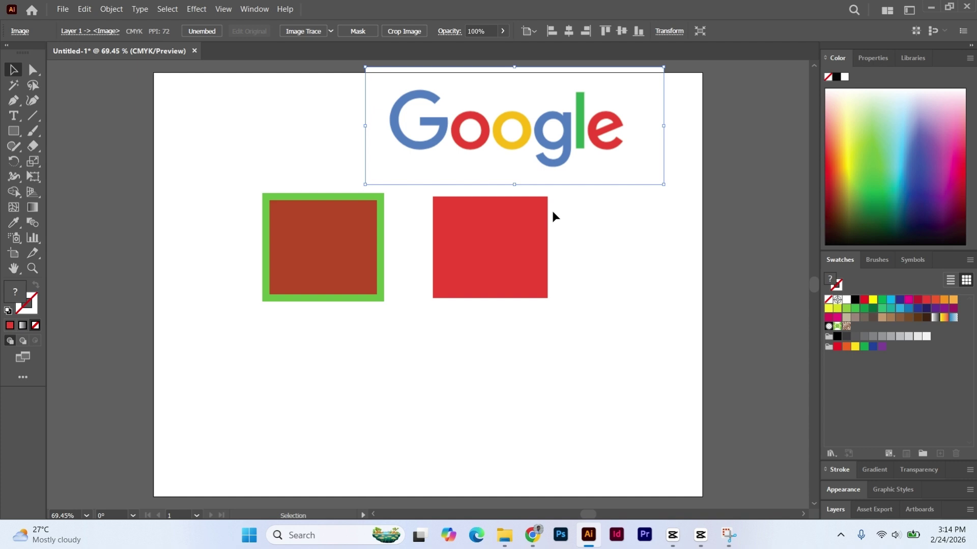
{"action": "left_click_drag", "start_coordinate": [531, 128], "coordinate": [458, 136]}
{"action": "left_click", "coordinate": [635, 348]}
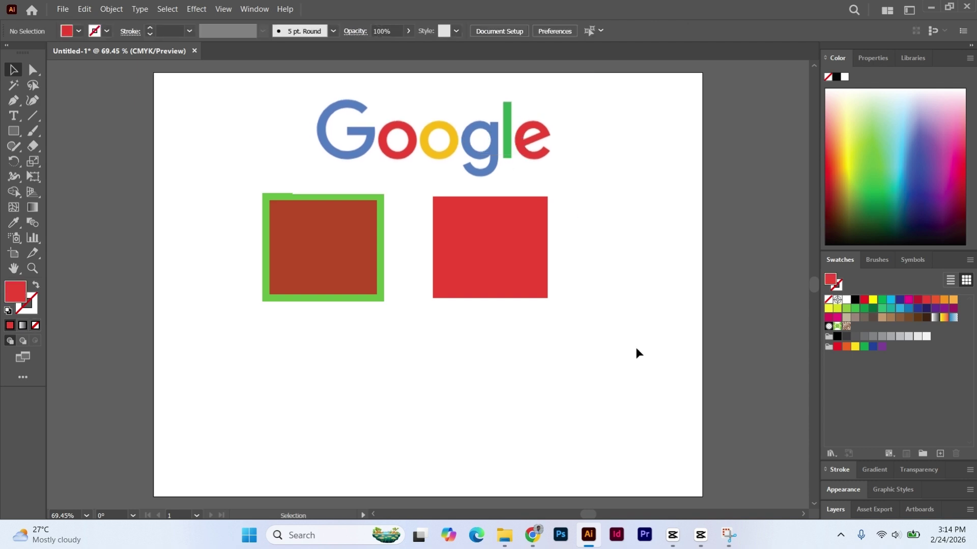
{"action": "mouse_move", "coordinate": [701, 534]}
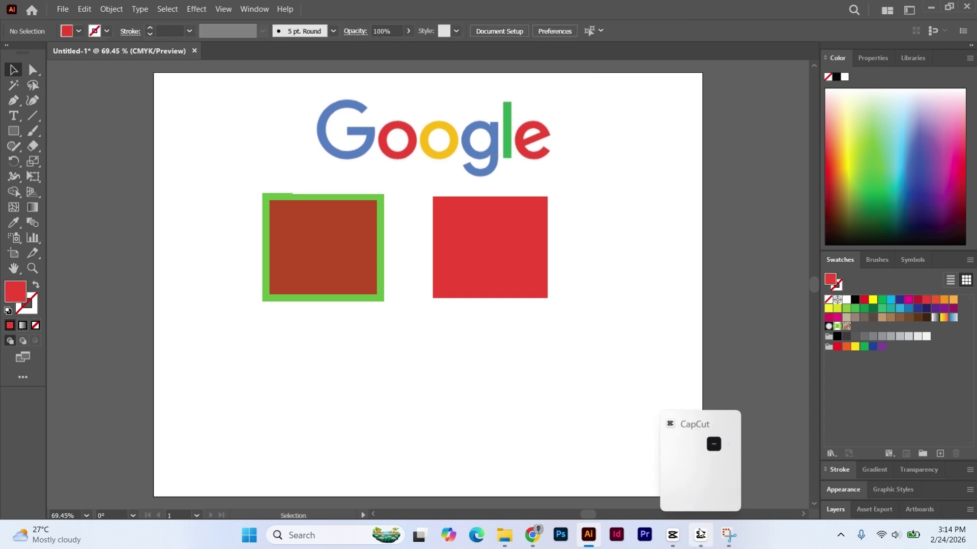
{"action": "left_click", "coordinate": [699, 535]}
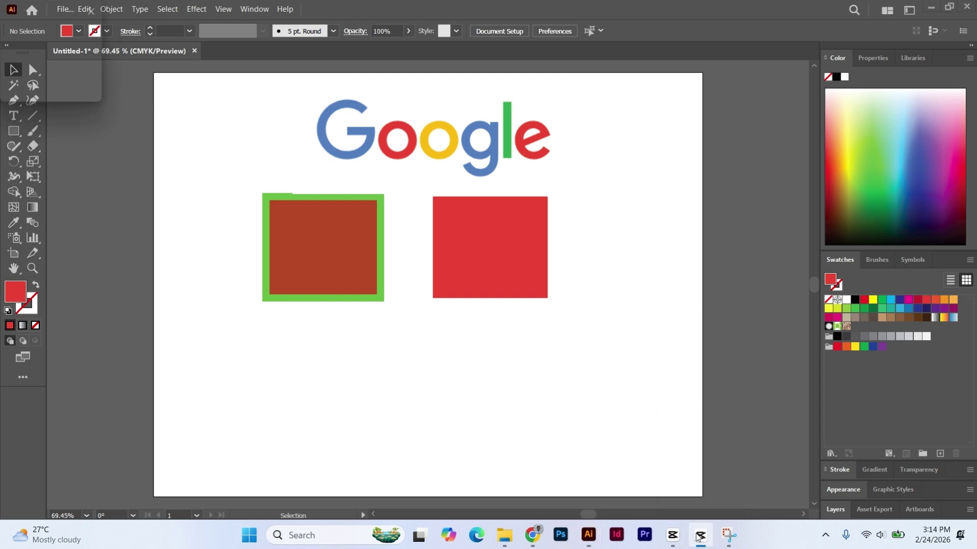